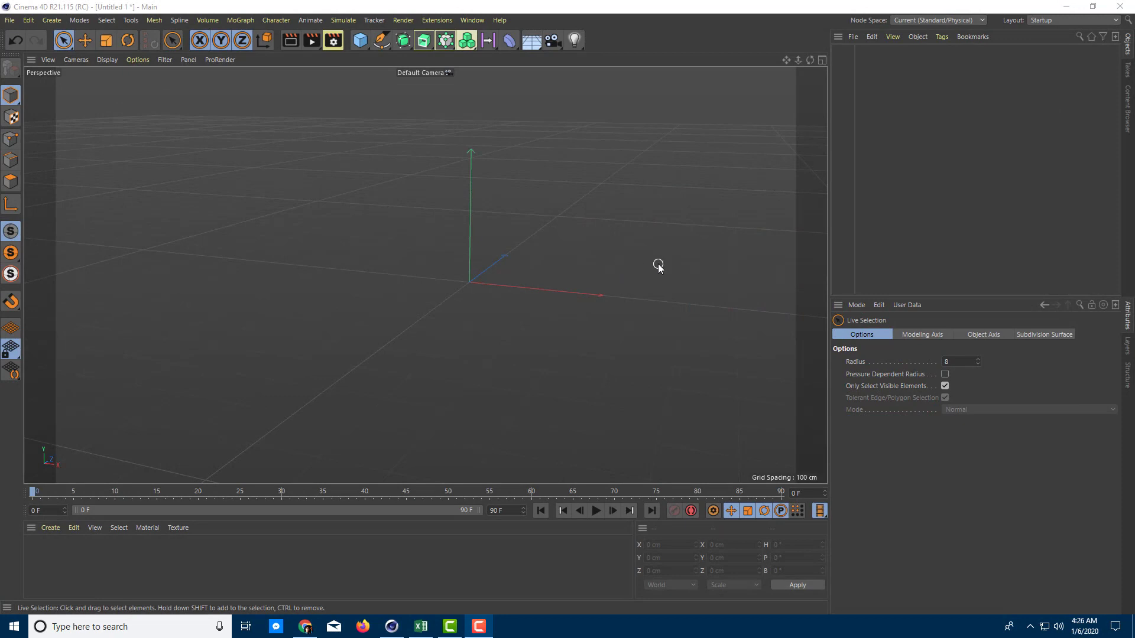
Add a default 200 cm cube at the scene origin.
{"action": "left_click_drag", "start_coordinate": [565, 238], "coordinate": [519, 298], "text": "alt"}
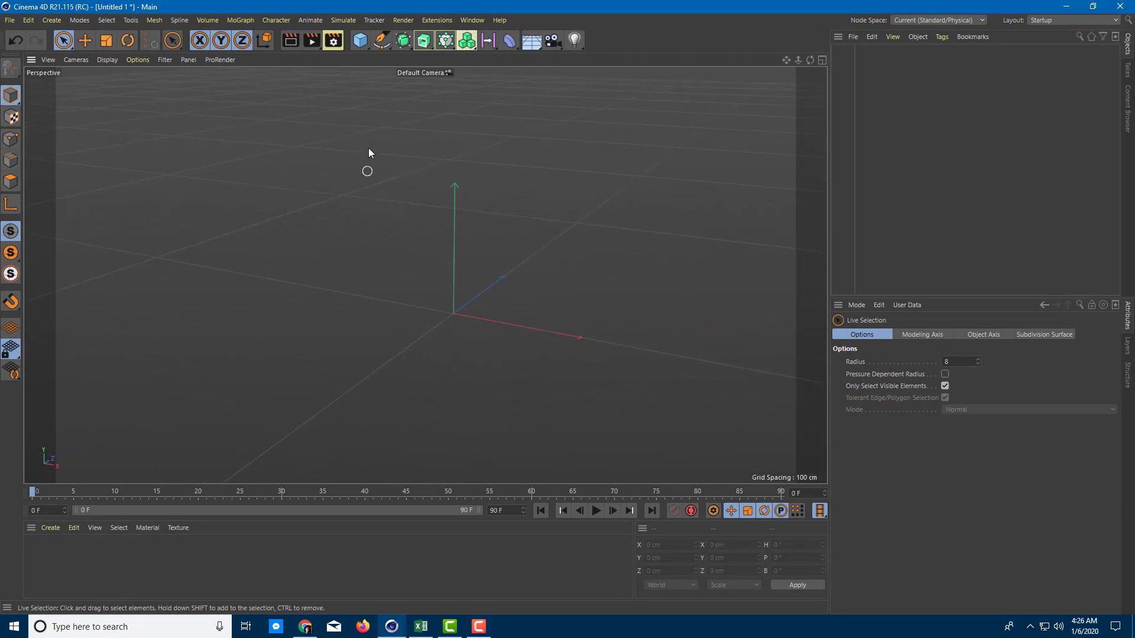
{"action": "left_click", "coordinate": [364, 45]}
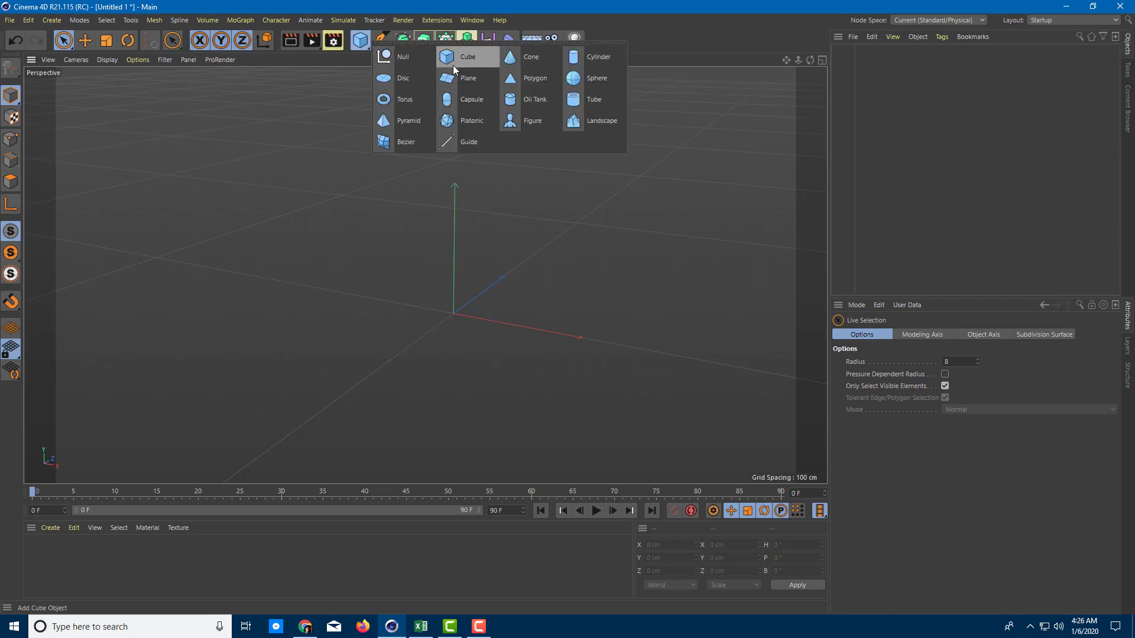
{"action": "left_click", "coordinate": [487, 59]}
{"action": "scroll", "coordinate": [455, 297], "scroll_direction": "up", "scroll_amount": 4}
{"action": "left_click_drag", "start_coordinate": [572, 309], "coordinate": [494, 312], "text": "alt"}
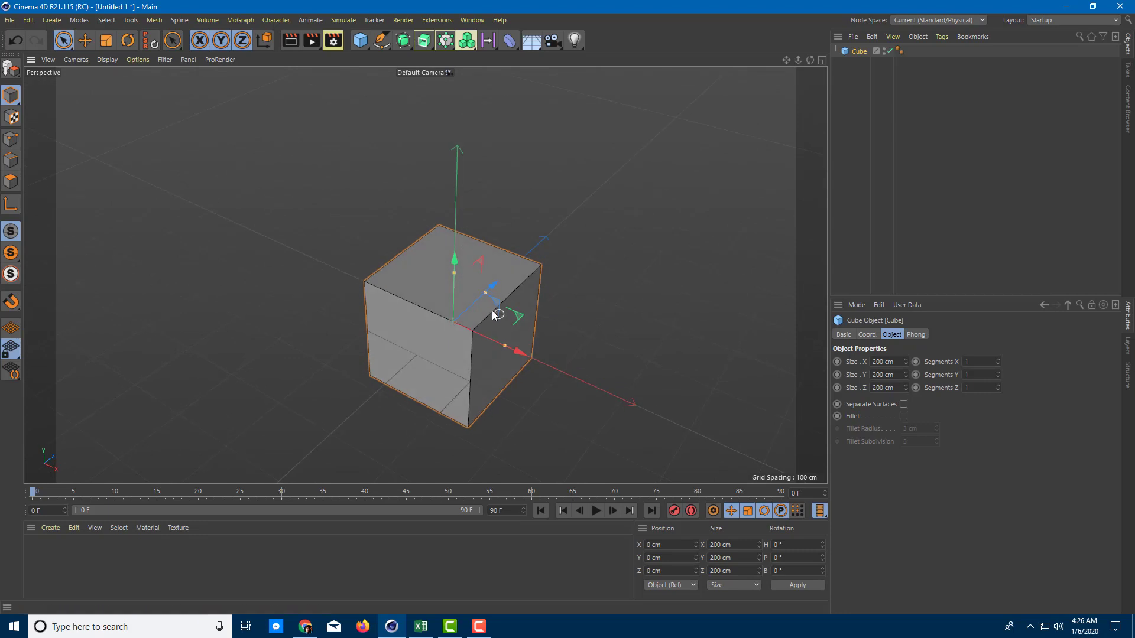
Convert the cube into an editable polygon object with C.
{"action": "right_click", "coordinate": [447, 291]}
{"action": "key", "text": "Escape"}
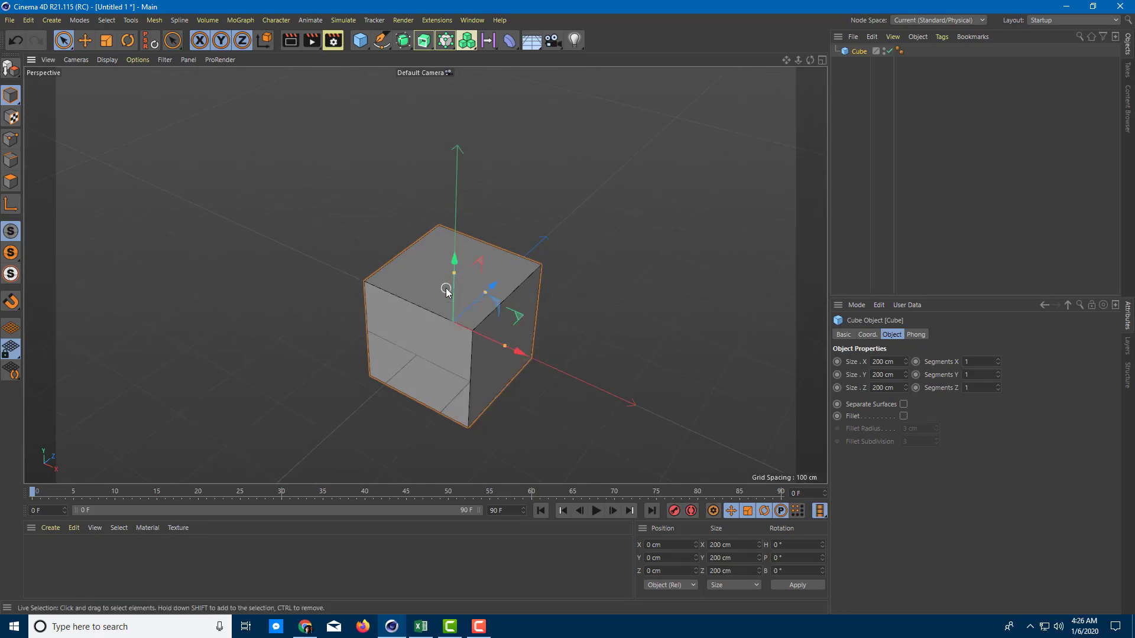
{"action": "scroll", "coordinate": [413, 319], "scroll_direction": "up", "scroll_amount": 4}
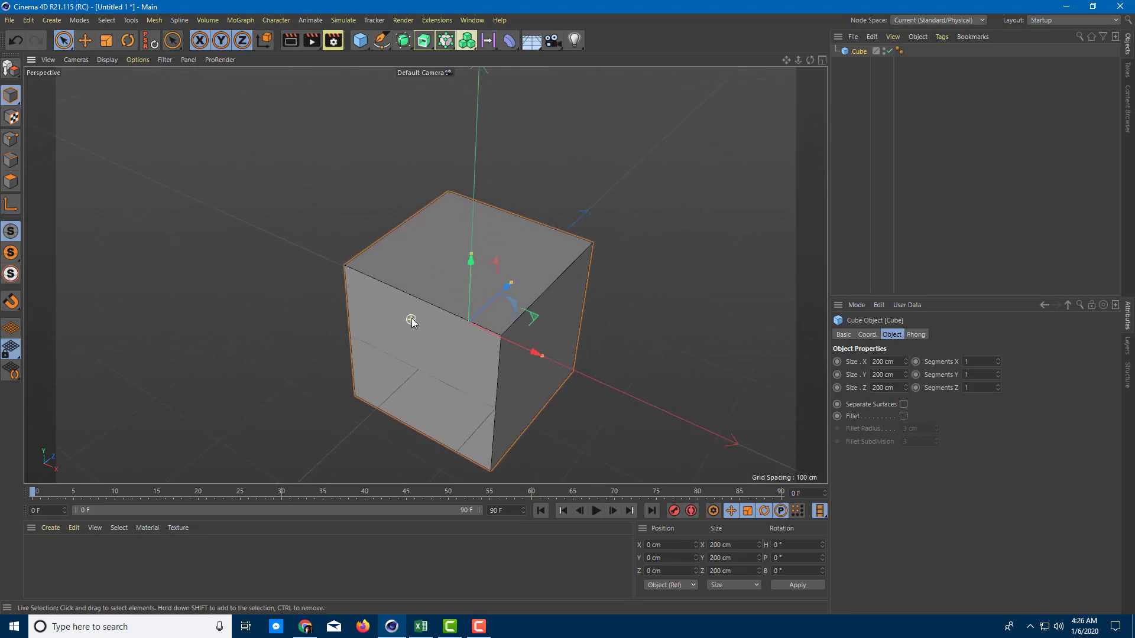
{"action": "scroll", "coordinate": [414, 315], "scroll_direction": "down", "scroll_amount": 5}
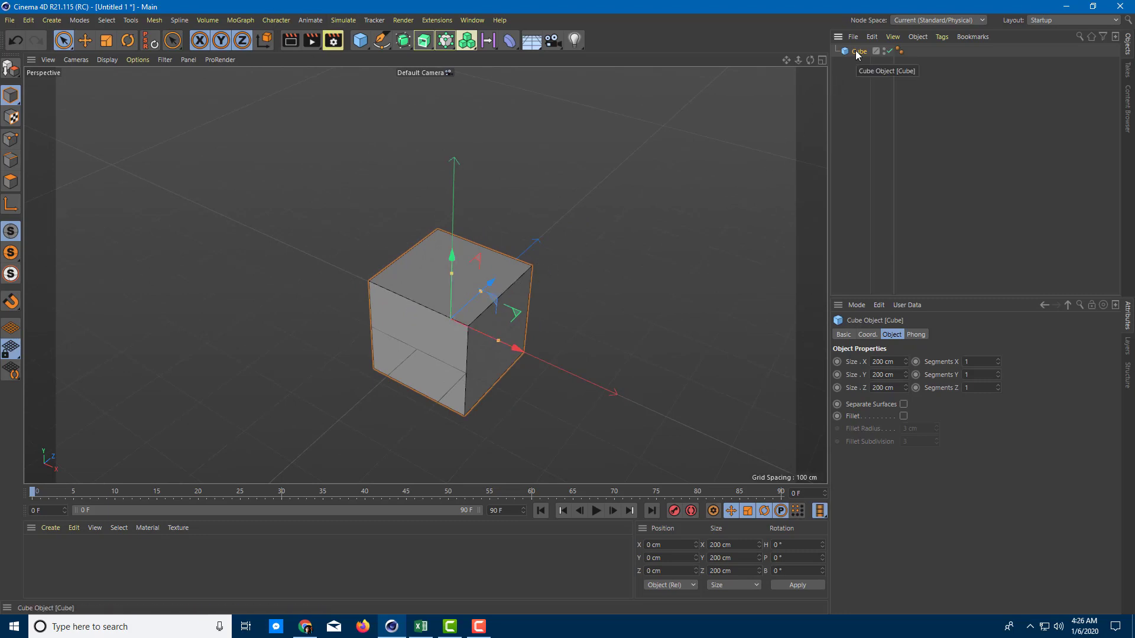
{"action": "key", "text": "c"}
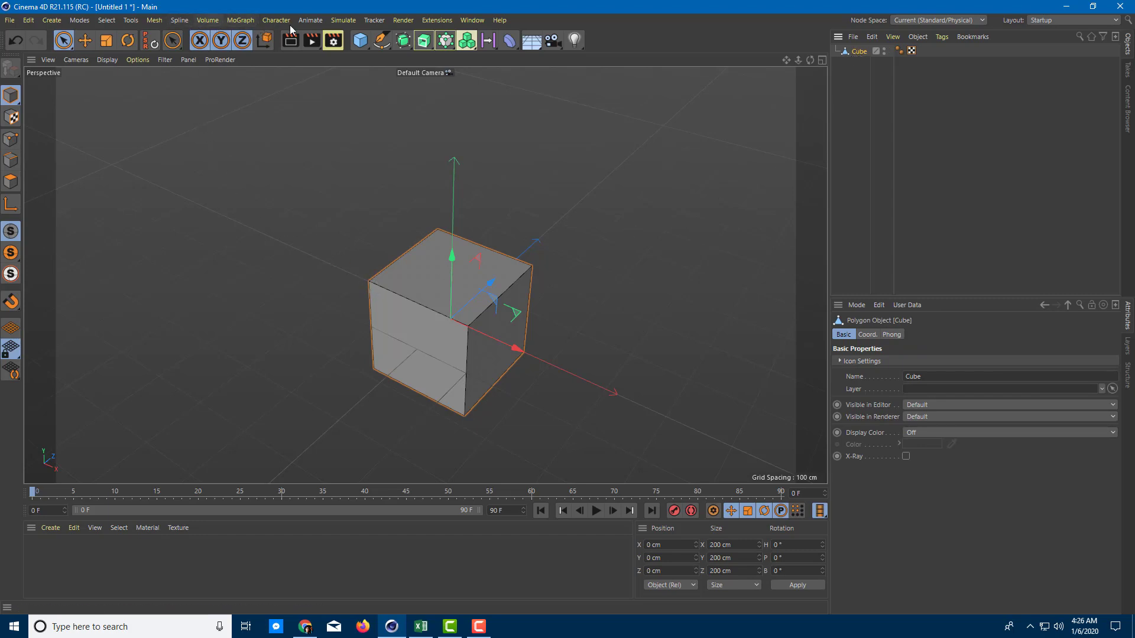
{"action": "left_click", "coordinate": [156, 21]}
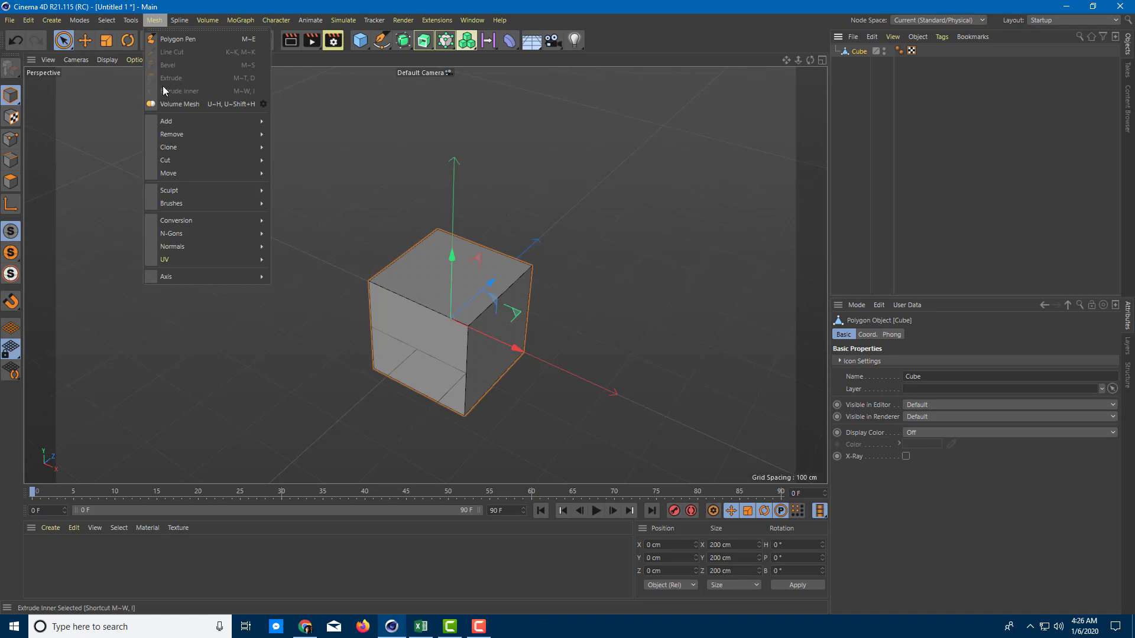
In Polygons mode, select the cube's top face and extrude it upward.
{"action": "left_click", "coordinate": [16, 156]}
{"action": "left_click", "coordinate": [13, 181]}
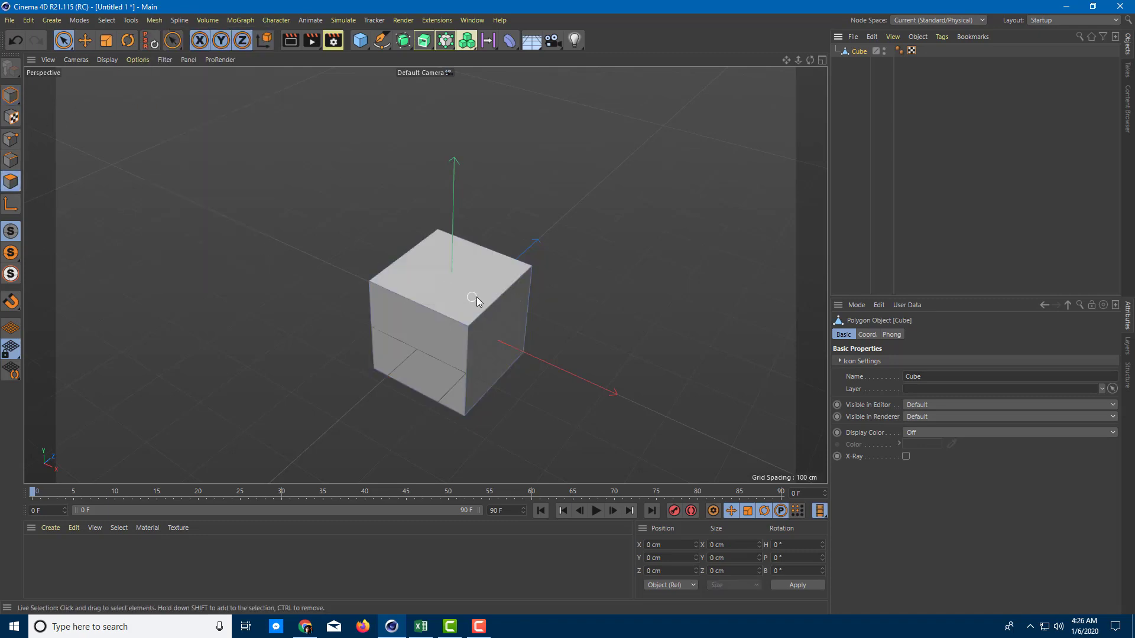
{"action": "left_click", "coordinate": [473, 297]}
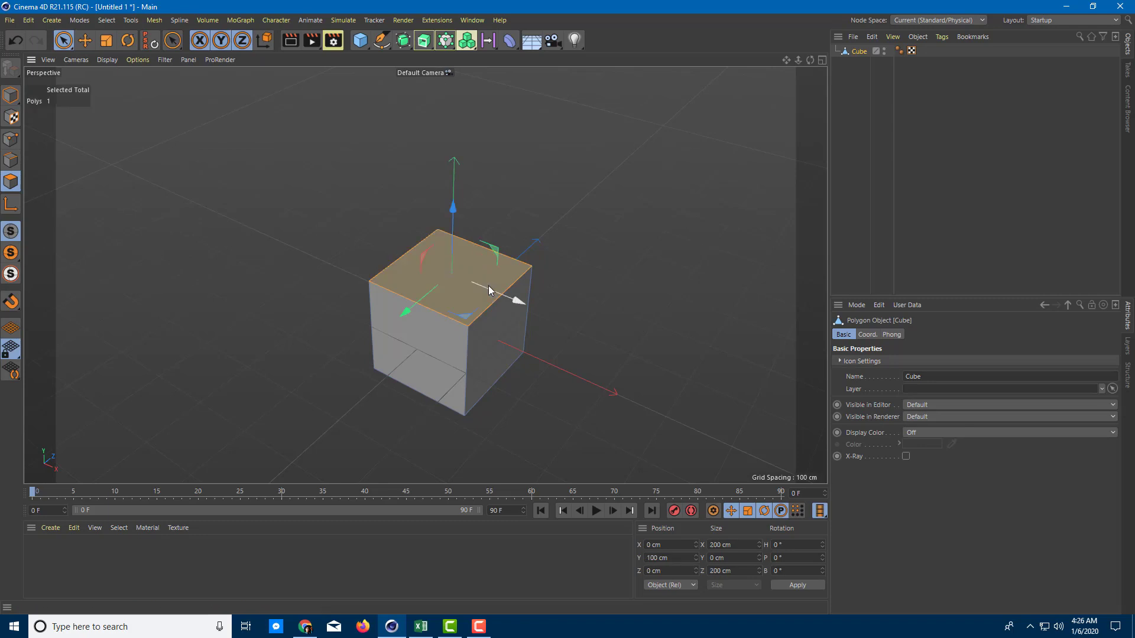
{"action": "left_click", "coordinate": [159, 21]}
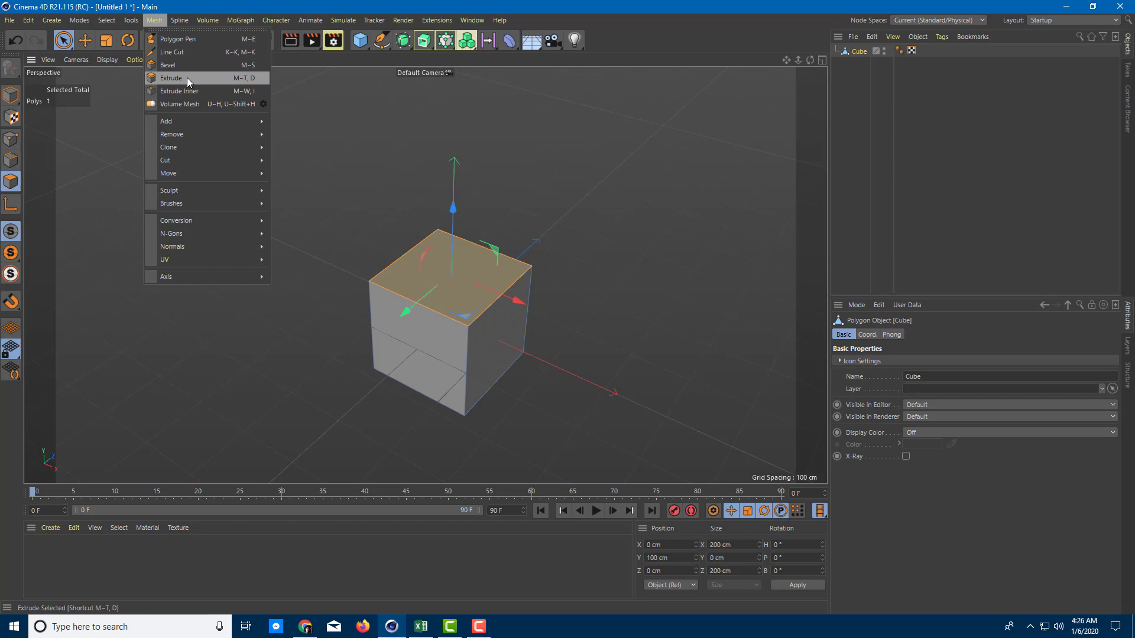
{"action": "left_click", "coordinate": [187, 77]}
{"action": "left_click_drag", "start_coordinate": [456, 220], "coordinate": [449, 168]}
Extrude the top face upward several more times into a tall segmented column.
{"action": "left_click_drag", "start_coordinate": [504, 236], "coordinate": [520, 258], "text": "alt"}
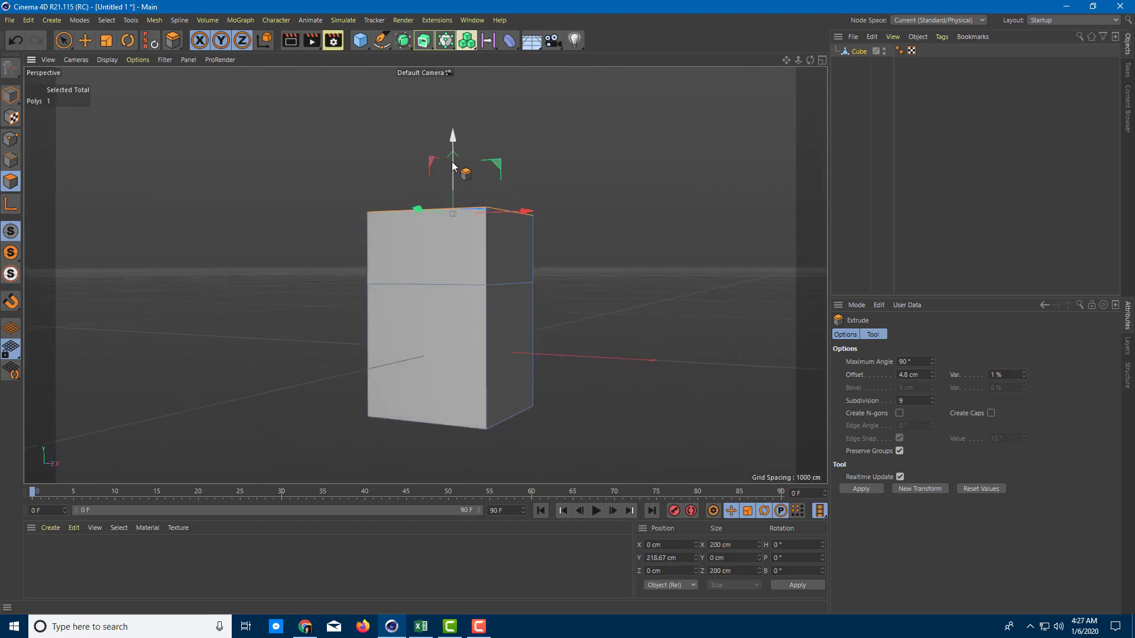
{"action": "left_click_drag", "start_coordinate": [452, 166], "coordinate": [452, 105]}
{"action": "left_click_drag", "start_coordinate": [503, 156], "coordinate": [509, 201], "text": "alt"}
{"action": "left_click_drag", "start_coordinate": [455, 121], "coordinate": [456, 83]}
{"action": "middle_click_drag", "start_coordinate": [524, 162], "coordinate": [496, 263], "text": "alt"}
{"action": "left_click_drag", "start_coordinate": [496, 263], "coordinate": [500, 263]}
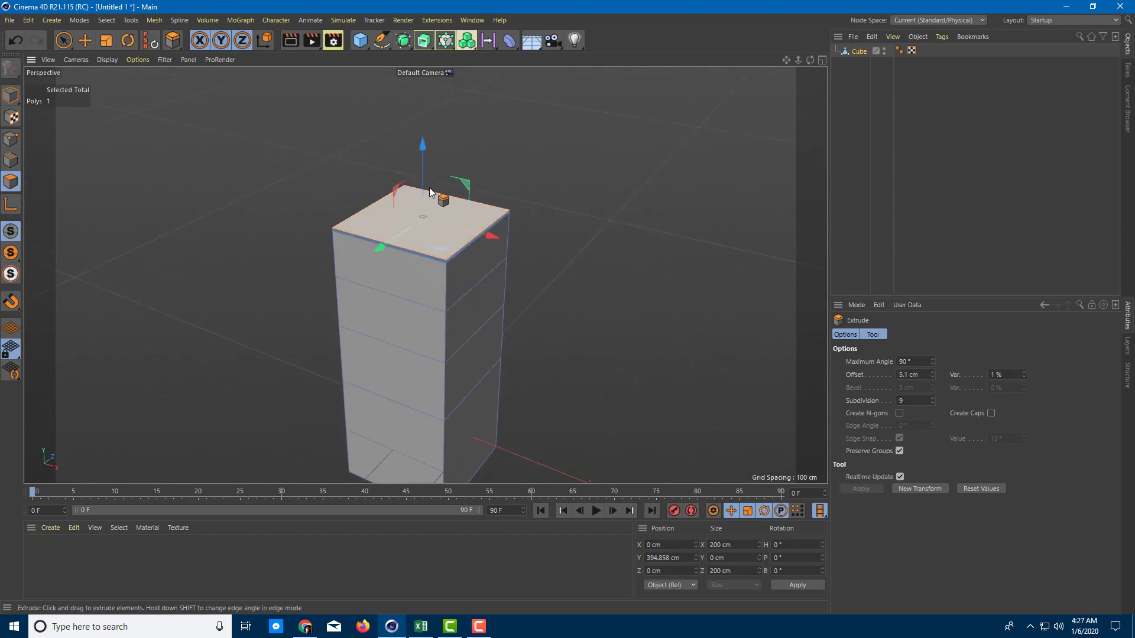
{"action": "left_click_drag", "start_coordinate": [425, 165], "coordinate": [420, 134]}
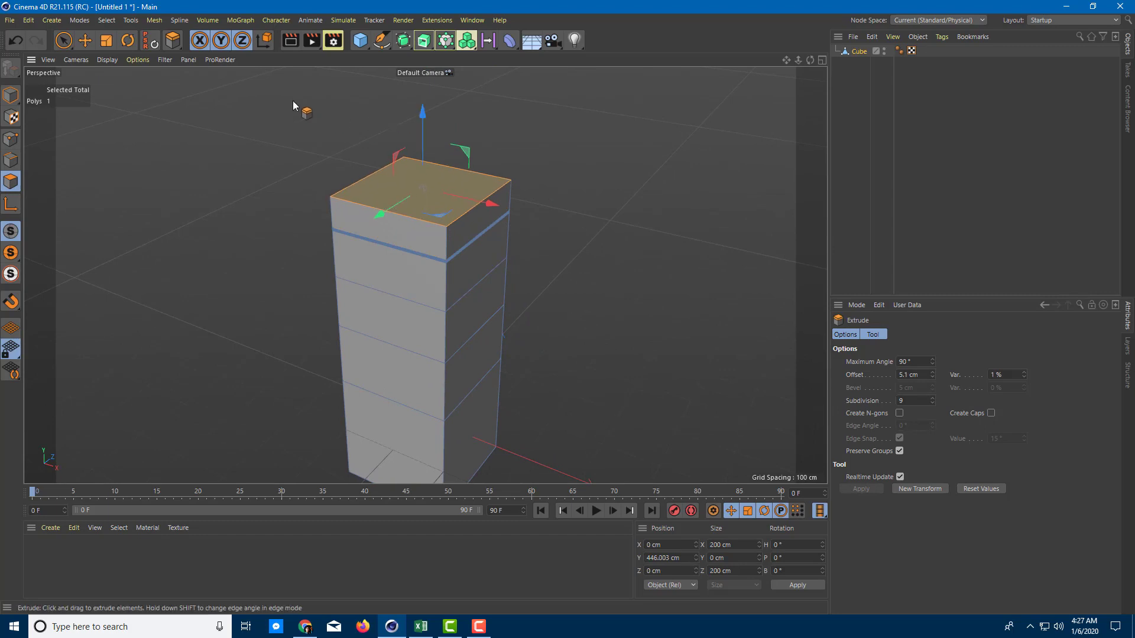
Inset the column's top face by 36.6 cm with Extrude Inner.
{"action": "left_click", "coordinate": [155, 21]}
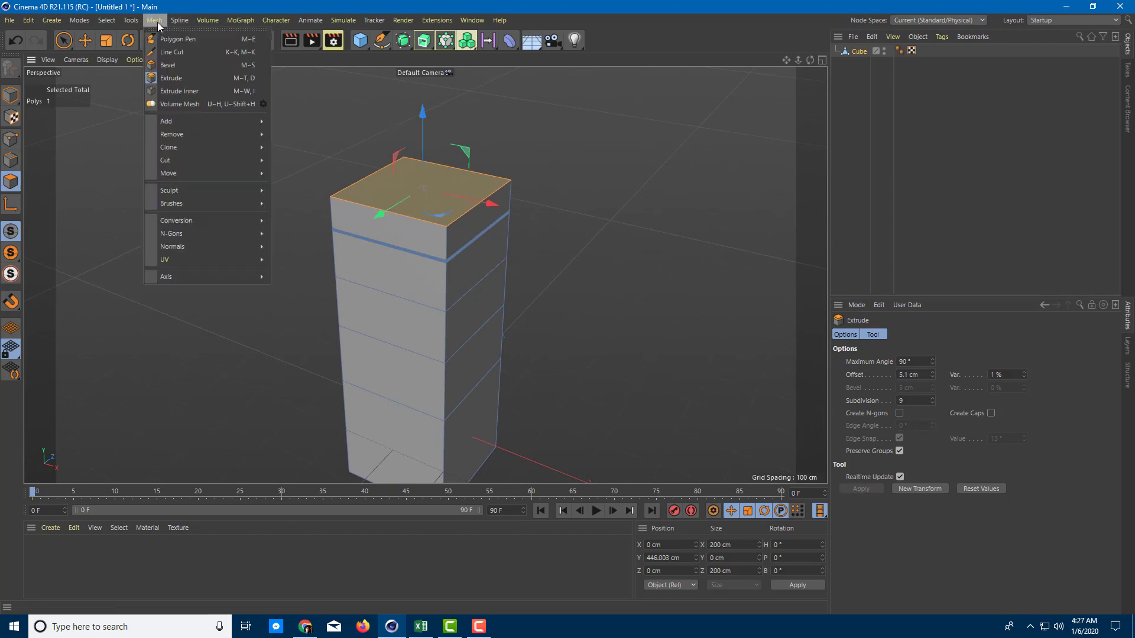
{"action": "left_click", "coordinate": [180, 92]}
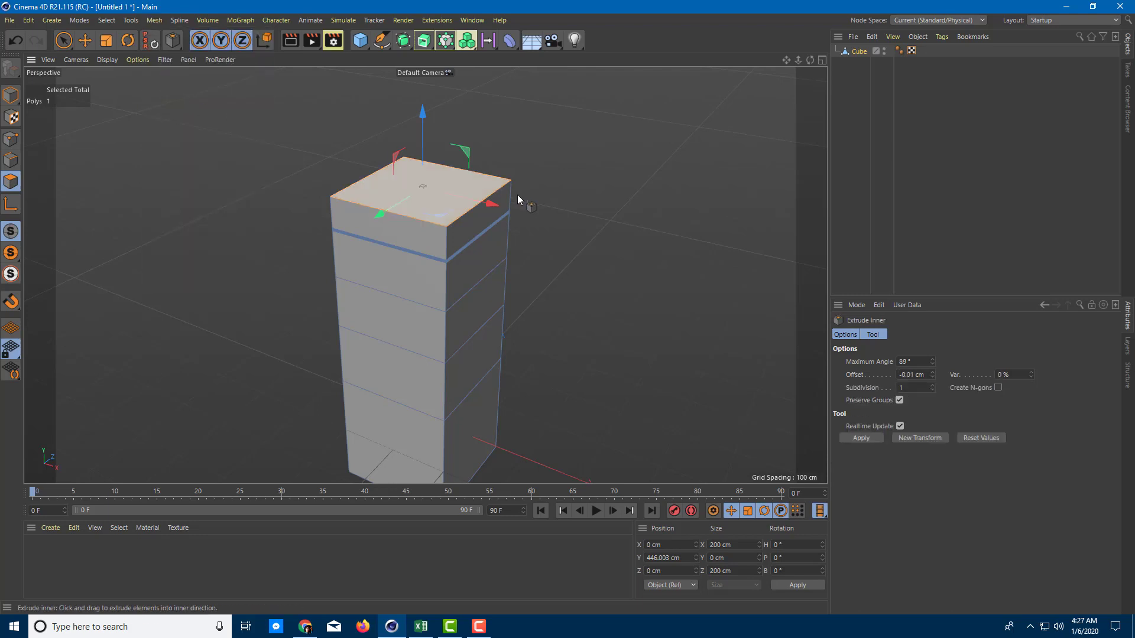
{"action": "left_click_drag", "start_coordinate": [416, 183], "coordinate": [479, 157]}
{"action": "scroll", "coordinate": [480, 159], "scroll_direction": "up", "scroll_amount": 6}
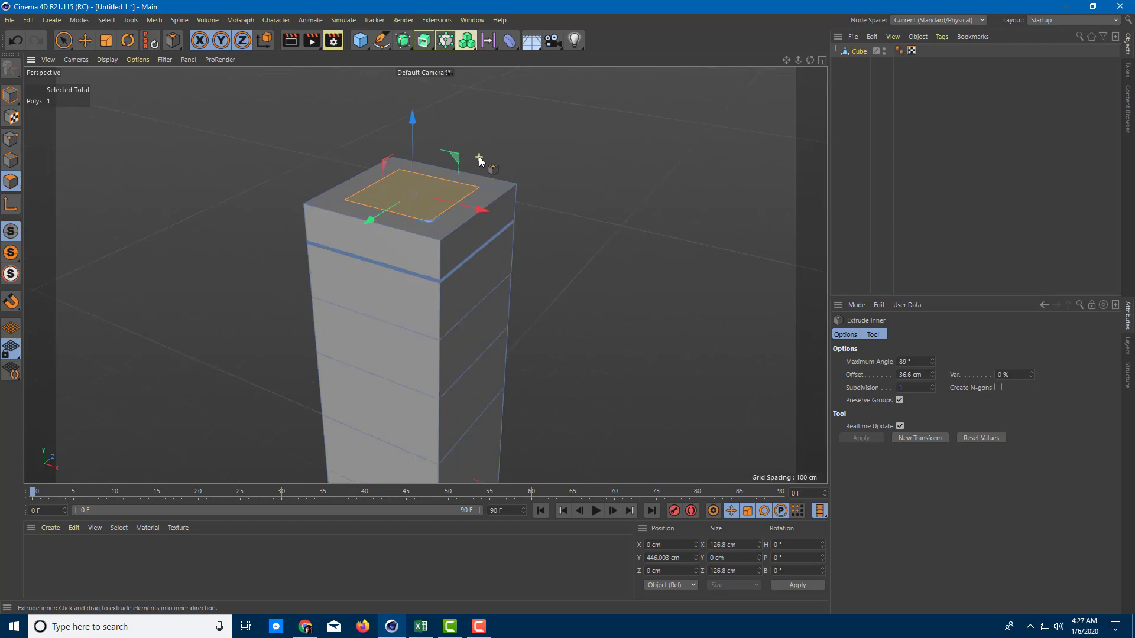
{"action": "scroll", "coordinate": [468, 219], "scroll_direction": "up", "scroll_amount": 3}
{"action": "scroll", "coordinate": [458, 222], "scroll_direction": "down", "scroll_amount": 1}
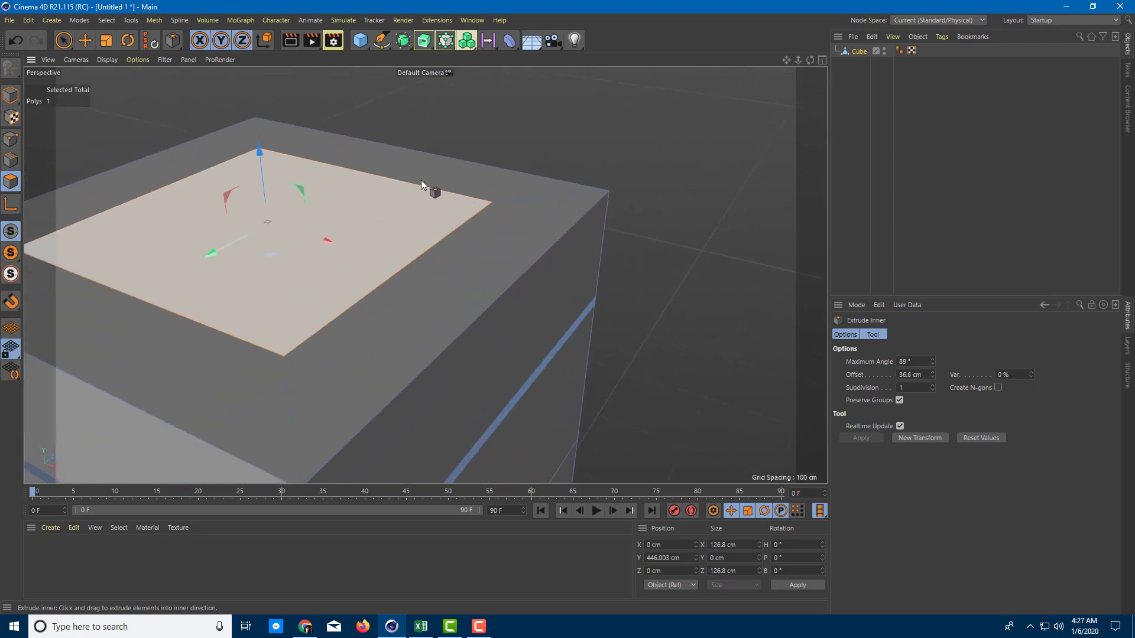
{"action": "scroll", "coordinate": [461, 207], "scroll_direction": "up", "scroll_amount": 2}
{"action": "scroll", "coordinate": [481, 231], "scroll_direction": "down", "scroll_amount": 5}
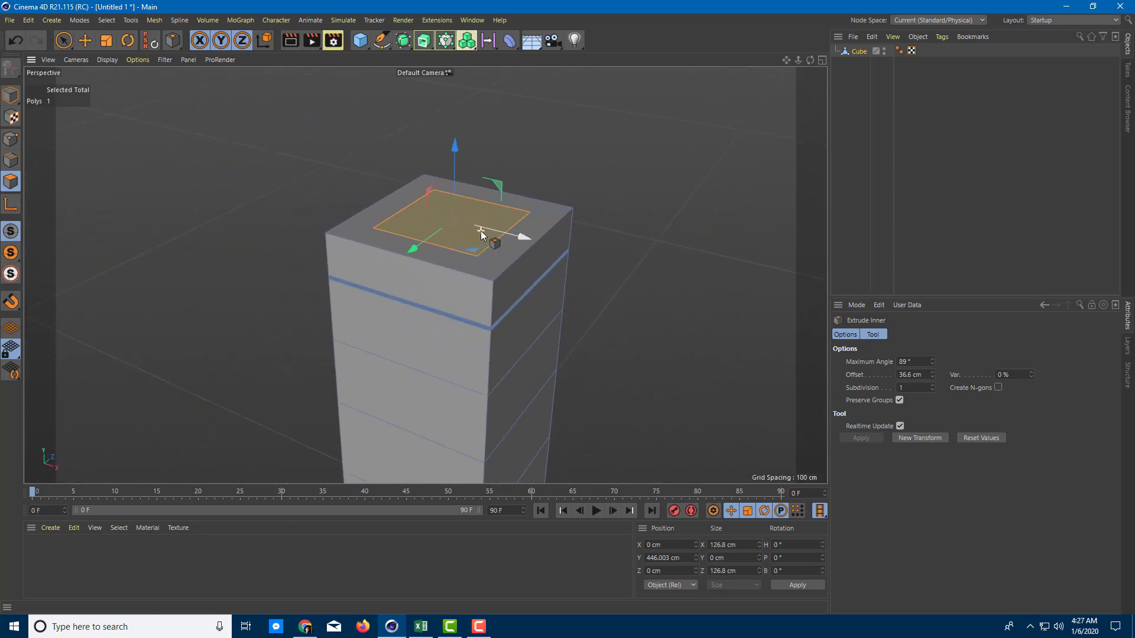
{"action": "scroll", "coordinate": [481, 231], "scroll_direction": "down", "scroll_amount": 4}
{"action": "scroll", "coordinate": [479, 232], "scroll_direction": "up", "scroll_amount": 2}
{"action": "mouse_move", "coordinate": [488, 298]}
{"action": "left_mouse_down", "text": "alt"}
{"action": "mouse_move", "coordinate": [505, 289]}
{"action": "mouse_move", "coordinate": [492, 298]}
{"action": "left_mouse_up", "text": "alt"}
Delete the column object in Model mode, emptying the scene.
{"action": "right_click", "coordinate": [470, 250]}
{"action": "left_click", "coordinate": [467, 248]}
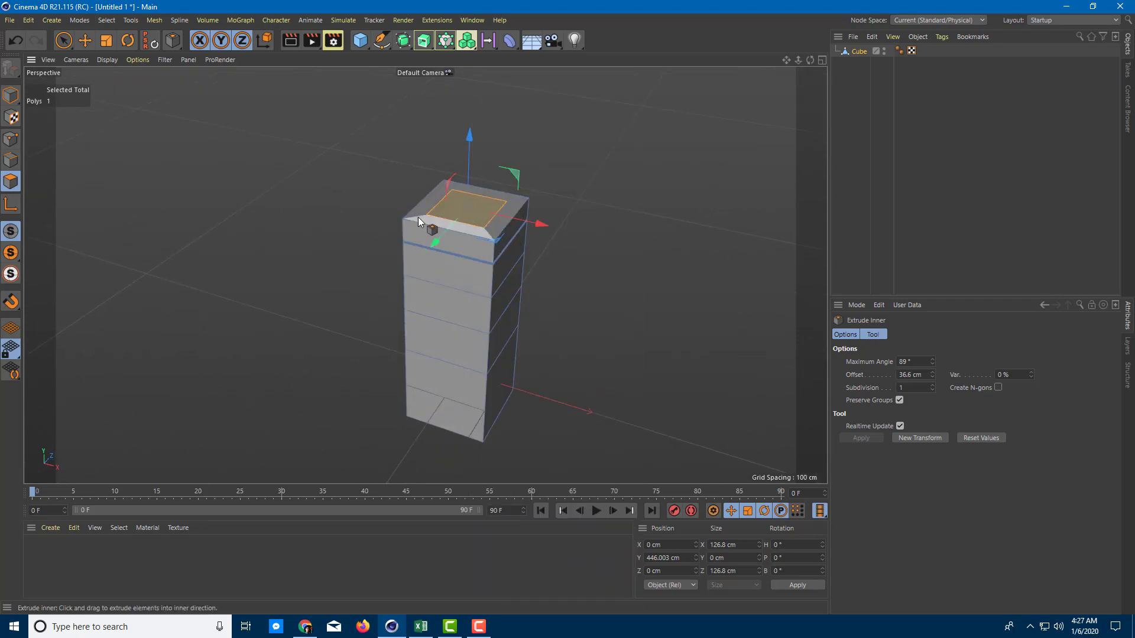
{"action": "left_click", "coordinate": [19, 95]}
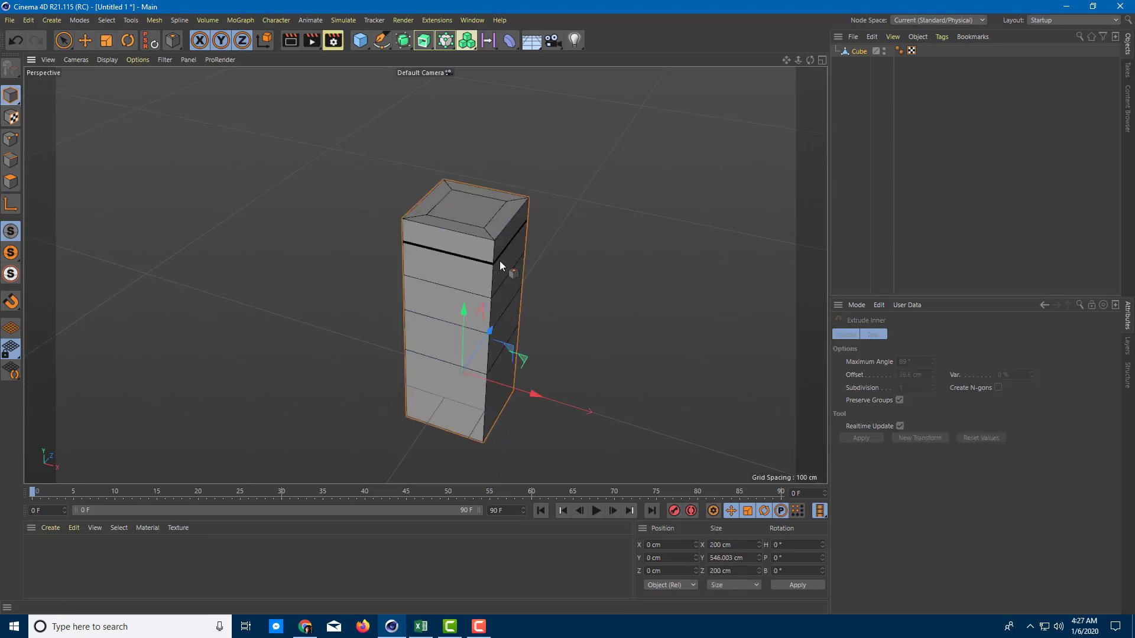
{"action": "key", "text": "Delete"}
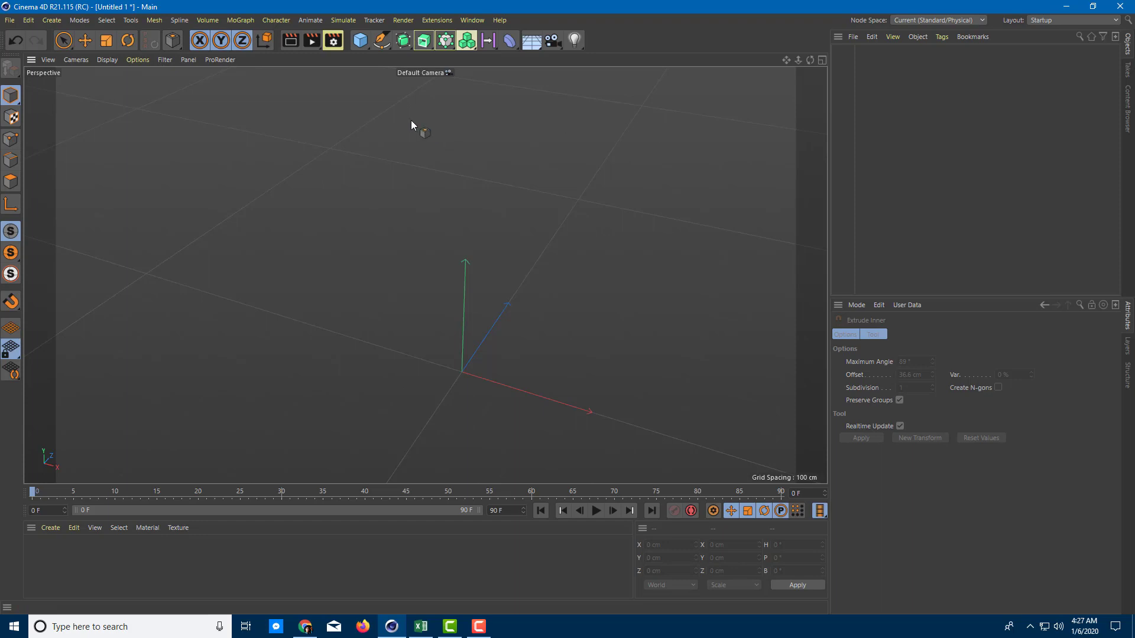
Add a new cube and set its X, Y and Z sizes to 30 cm.
{"action": "left_click", "coordinate": [360, 40]}
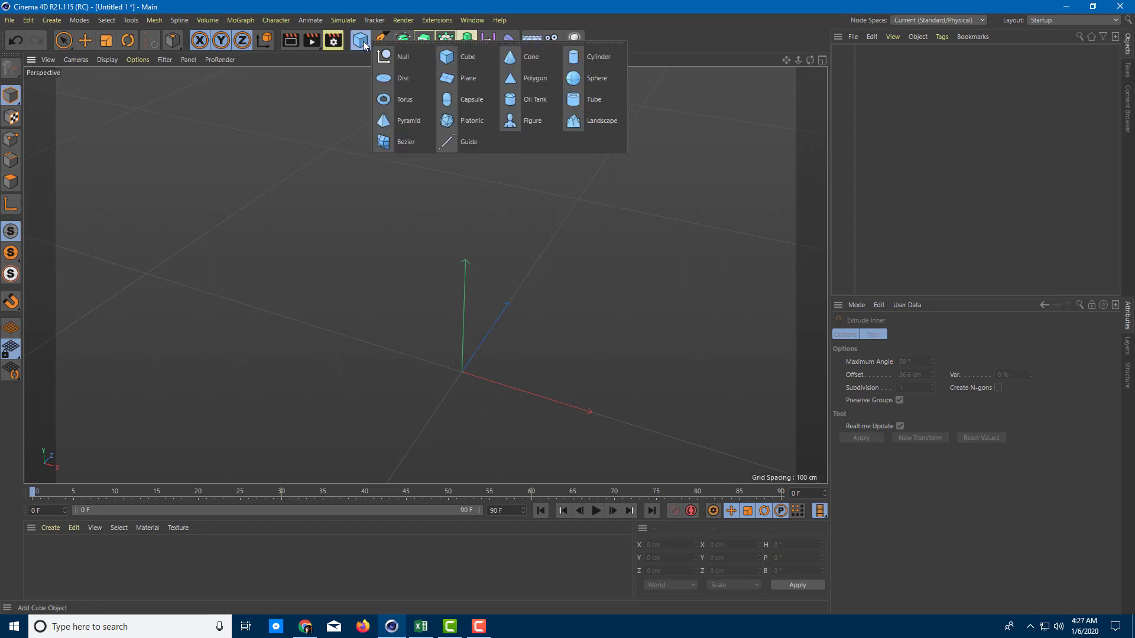
{"action": "left_click", "coordinate": [460, 62]}
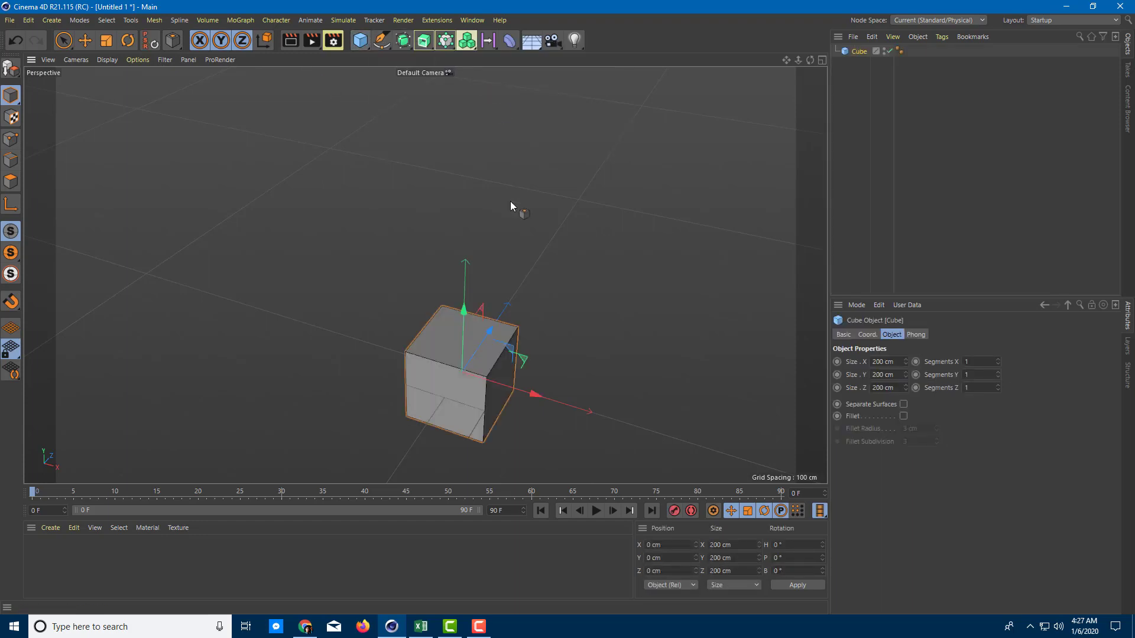
{"action": "middle_click_drag", "start_coordinate": [544, 353], "coordinate": [524, 273], "text": "alt"}
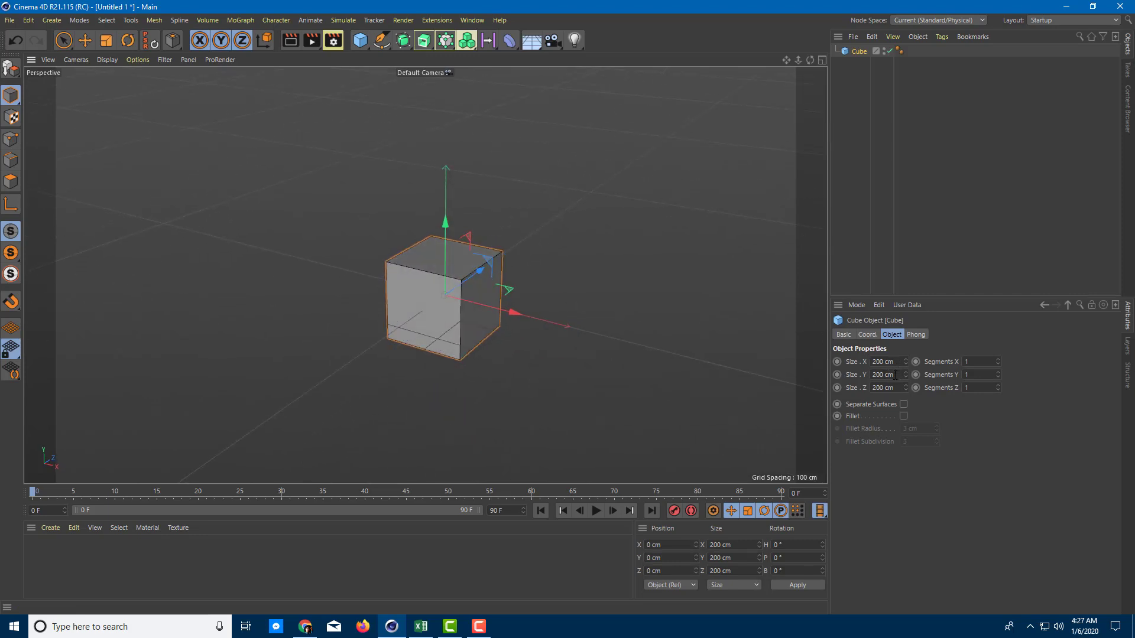
{"action": "left_click", "coordinate": [896, 363]}
{"action": "type", "text": "30"}
{"action": "left_click", "coordinate": [896, 373]}
{"action": "type", "text": "30"}
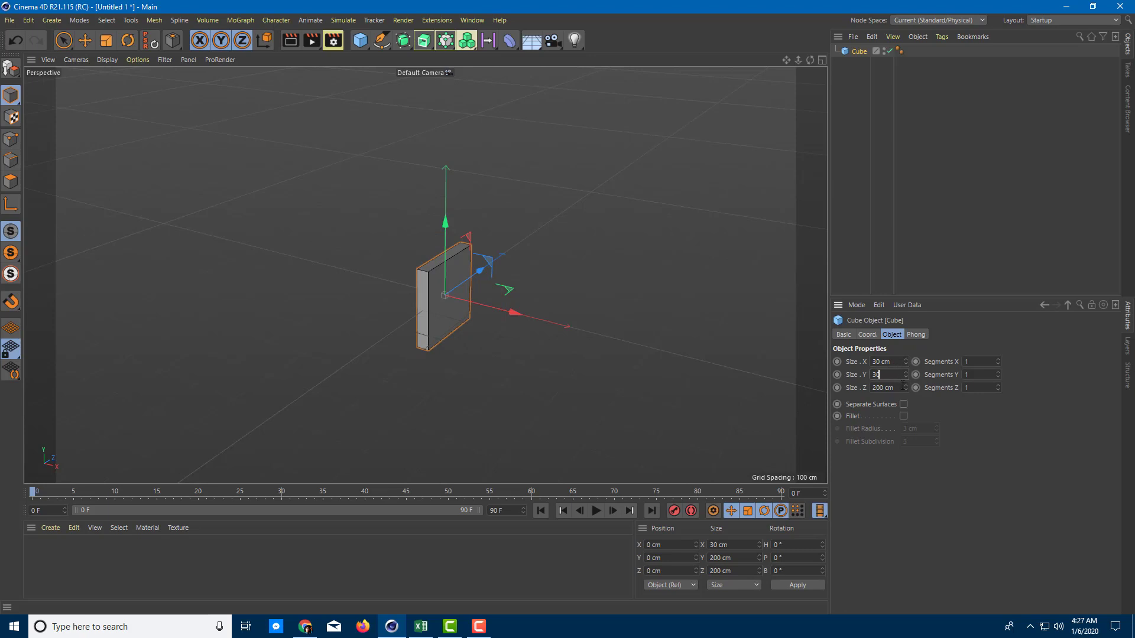
{"action": "left_click", "coordinate": [902, 388]}
{"action": "type", "text": "30"}
{"action": "key", "text": "Return"}
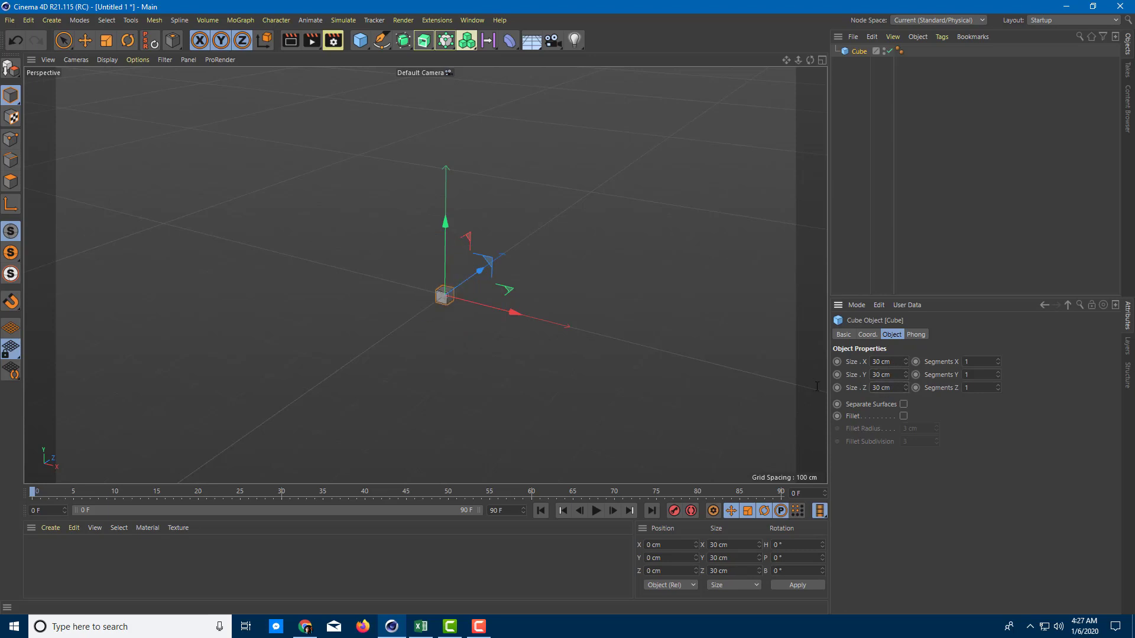
Thin the cube to 3 cm in X and 46 cm in Z, viewing the slab face-on.
{"action": "scroll", "coordinate": [514, 312], "scroll_direction": "up", "scroll_amount": 10}
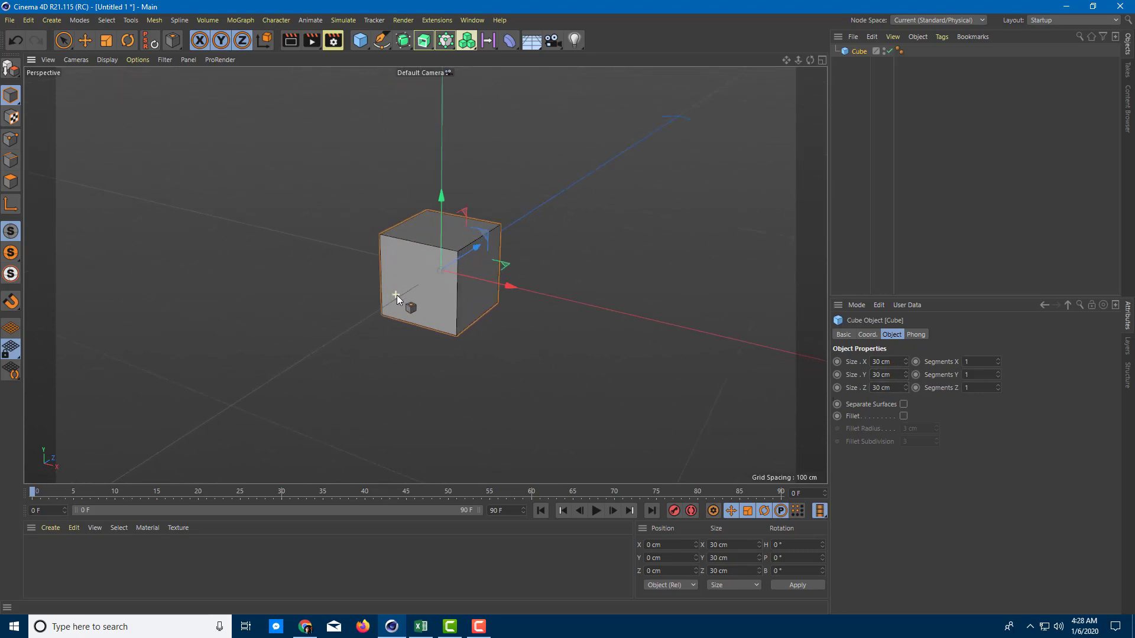
{"action": "scroll", "coordinate": [569, 279], "scroll_direction": "up", "scroll_amount": 4}
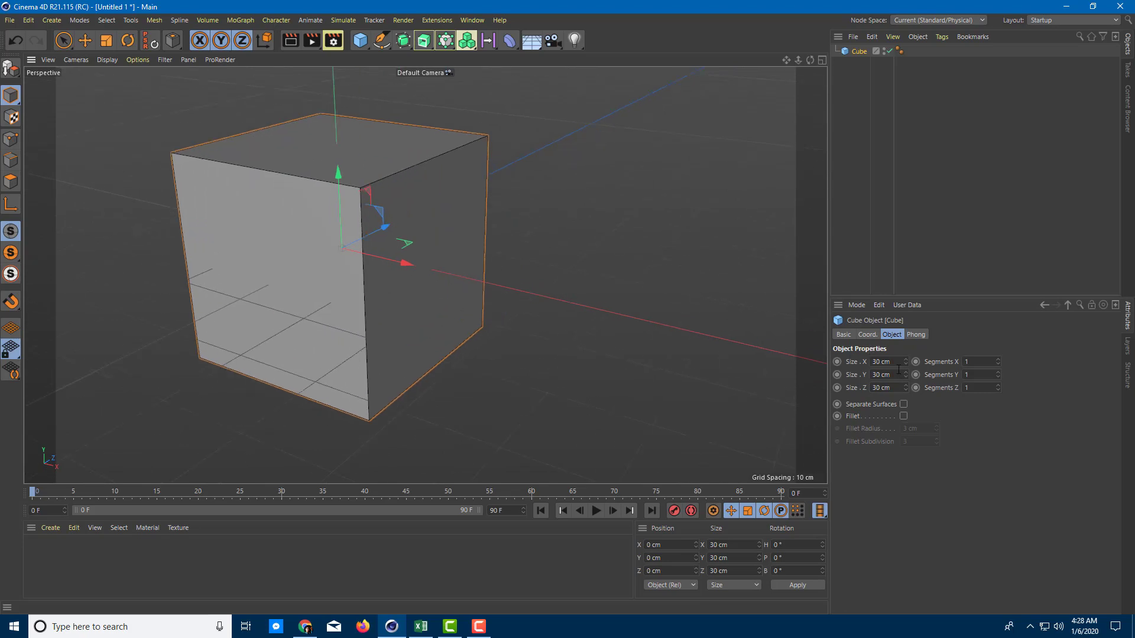
{"action": "left_click_drag", "start_coordinate": [900, 364], "coordinate": [899, 364]}
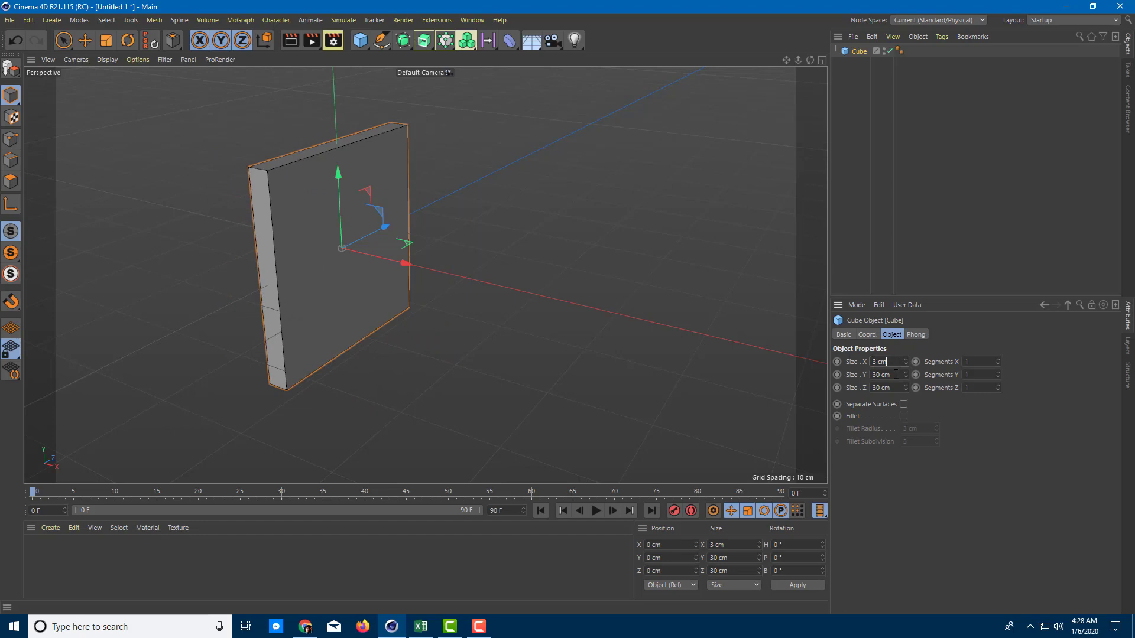
{"action": "scroll", "coordinate": [893, 389], "scroll_direction": "up", "scroll_amount": 16}
{"action": "left_click_drag", "start_coordinate": [502, 277], "coordinate": [479, 282], "text": "alt"}
{"action": "left_click_drag", "start_coordinate": [503, 235], "coordinate": [497, 214], "text": "alt"}
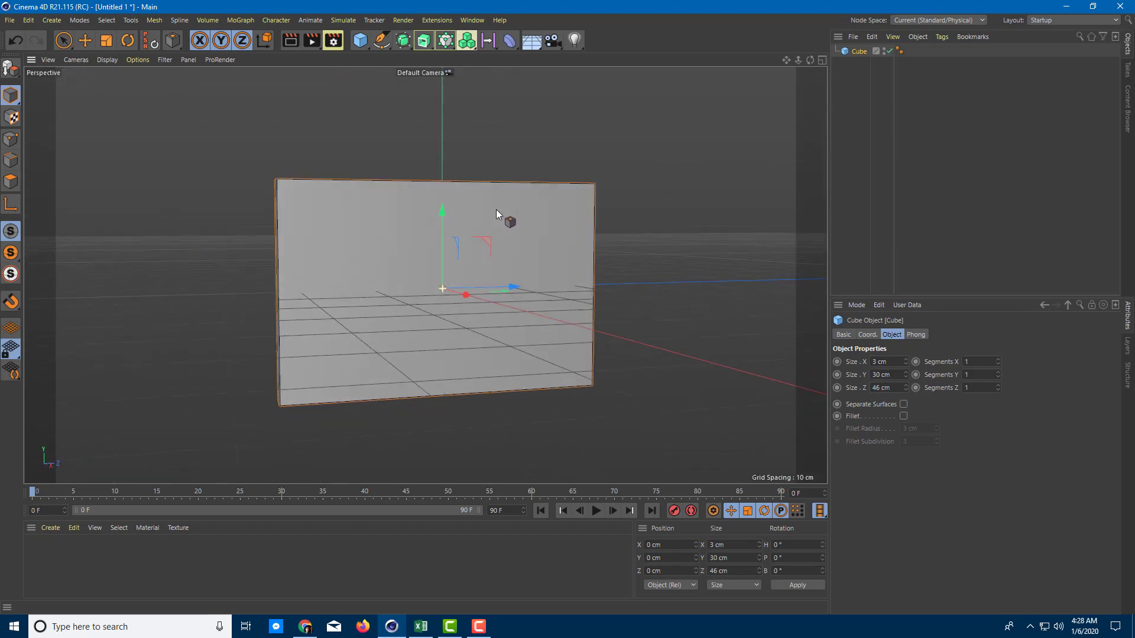
Lift the panel to about 14.9 cm in the Right view so it rests on the ground.
{"action": "middle_click", "coordinate": [541, 220]}
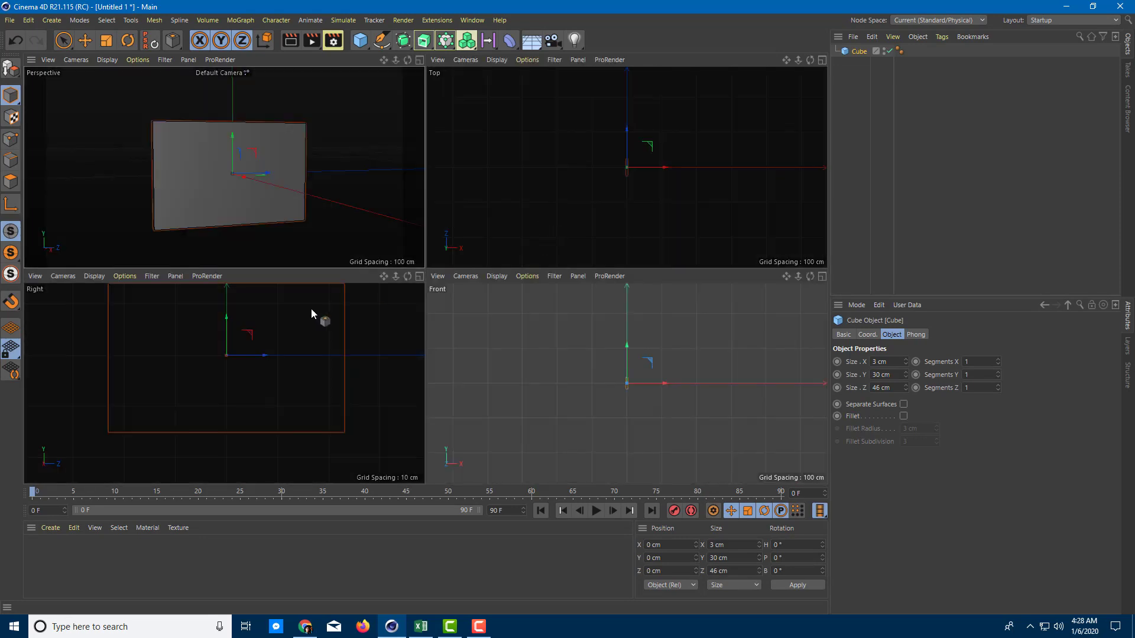
{"action": "middle_click", "coordinate": [259, 347]}
{"action": "scroll", "coordinate": [339, 232], "scroll_direction": "down", "scroll_amount": 3}
{"action": "left_click_drag", "start_coordinate": [378, 161], "coordinate": [386, 90]}
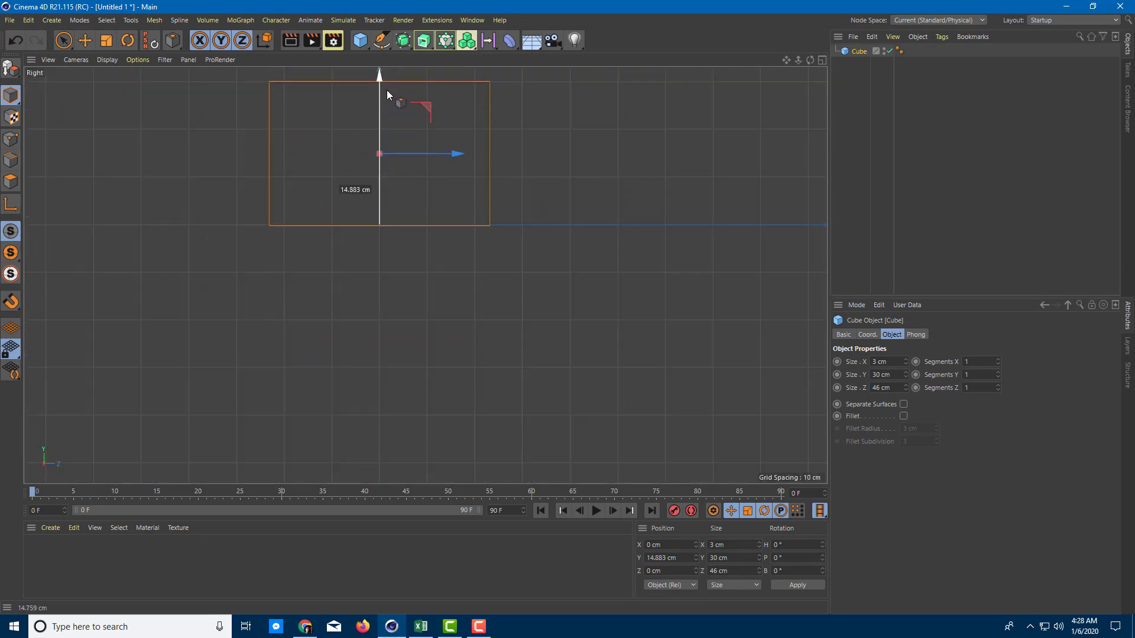
{"action": "middle_click", "coordinate": [536, 175]}
{"action": "middle_click", "coordinate": [275, 141]}
{"action": "middle_click_drag", "start_coordinate": [523, 212], "coordinate": [509, 299], "text": "alt"}
{"action": "left_click_drag", "start_coordinate": [509, 299], "coordinate": [561, 367], "text": "alt"}
{"action": "scroll", "coordinate": [402, 295], "scroll_direction": "up", "scroll_amount": 3}
{"action": "left_click_drag", "start_coordinate": [402, 296], "coordinate": [405, 283], "text": "alt"}
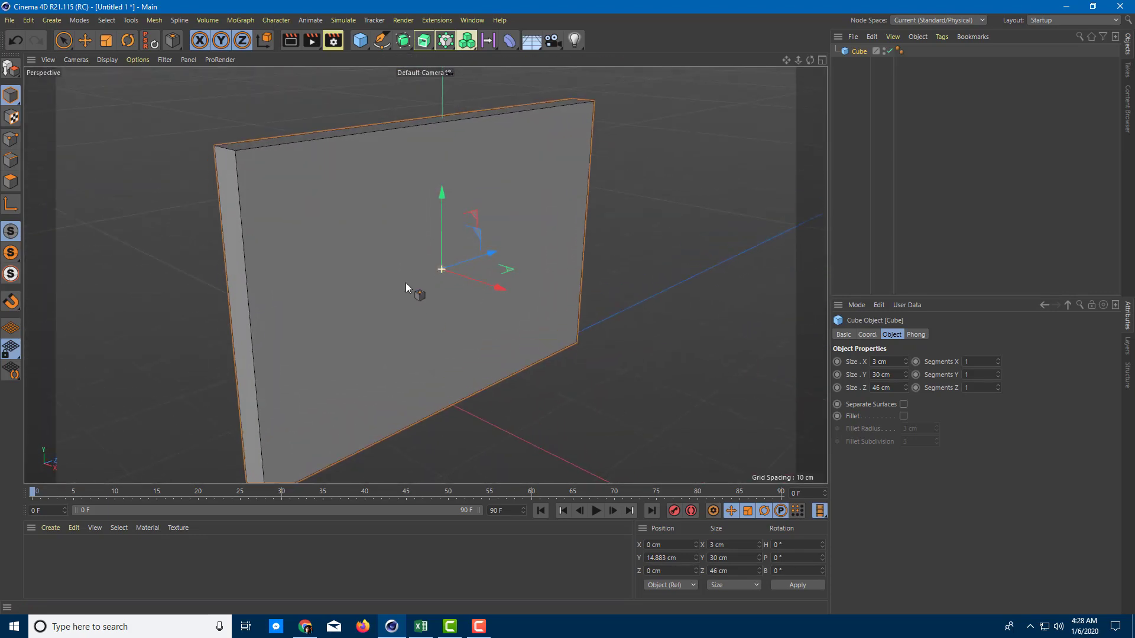
{"action": "scroll", "coordinate": [396, 184], "scroll_direction": "down", "scroll_amount": 4}
{"action": "scroll", "coordinate": [347, 204], "scroll_direction": "up", "scroll_amount": 2}
Switch to Polygons mode with Live Selection and select the Cube object.
{"action": "left_click", "coordinate": [10, 182]}
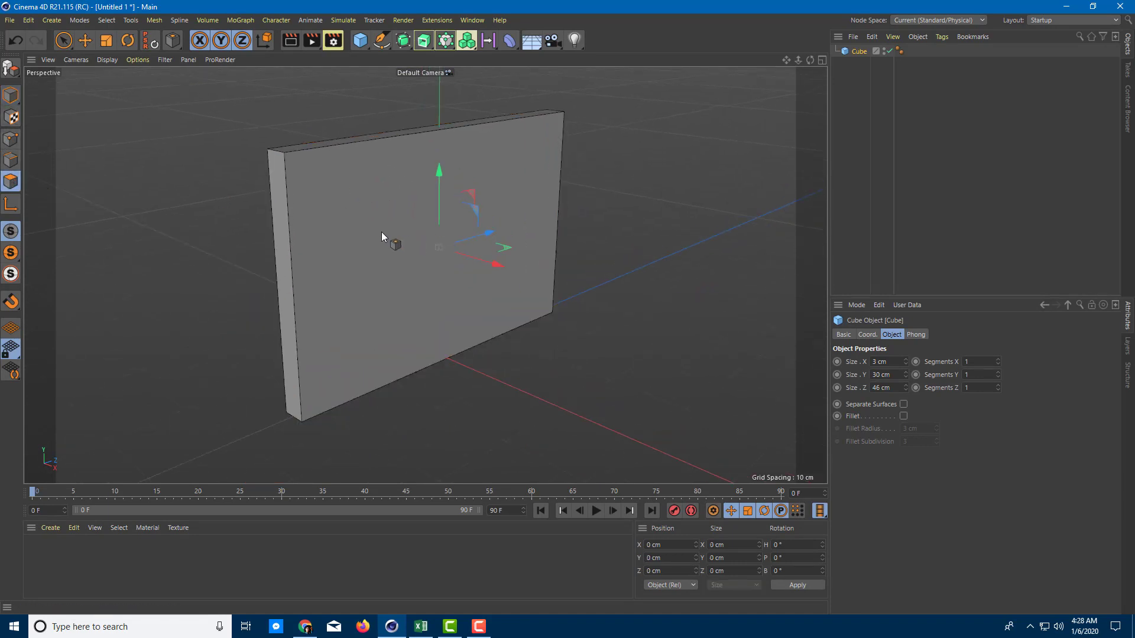
{"action": "left_click", "coordinate": [11, 96]}
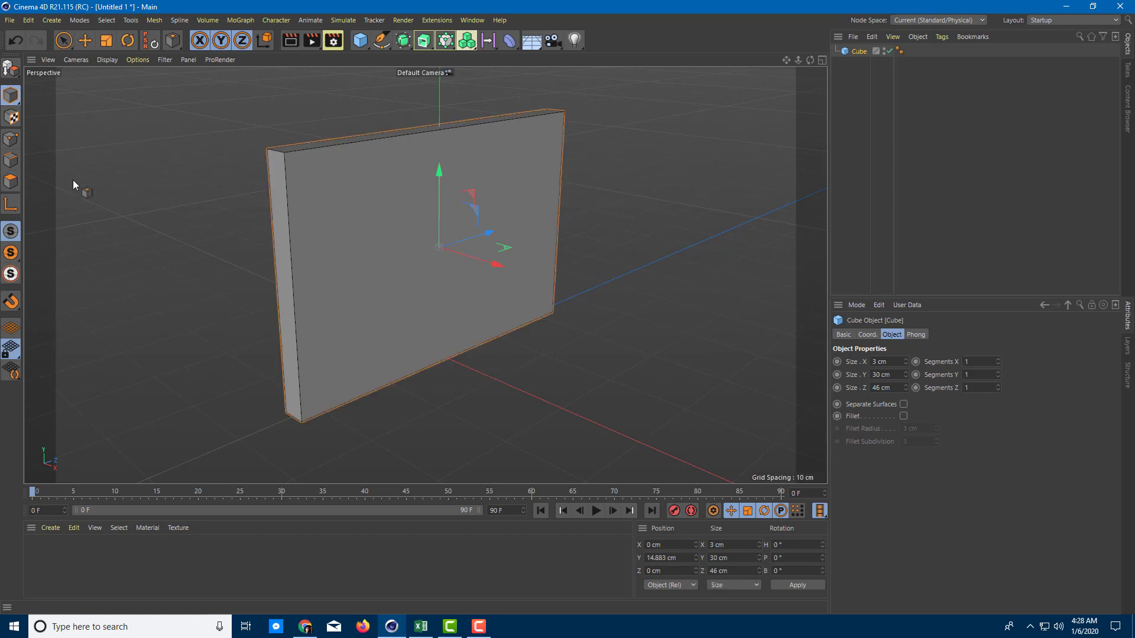
{"action": "left_click", "coordinate": [11, 182]}
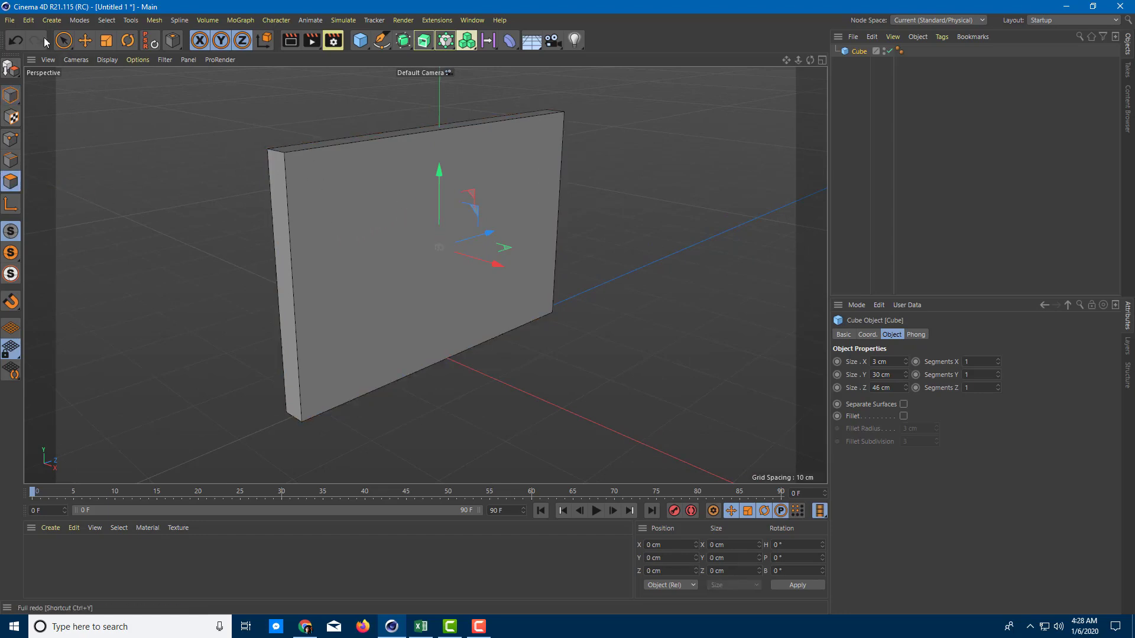
{"action": "left_click", "coordinate": [63, 40]}
{"action": "left_click_drag", "start_coordinate": [403, 258], "coordinate": [378, 212], "text": "alt"}
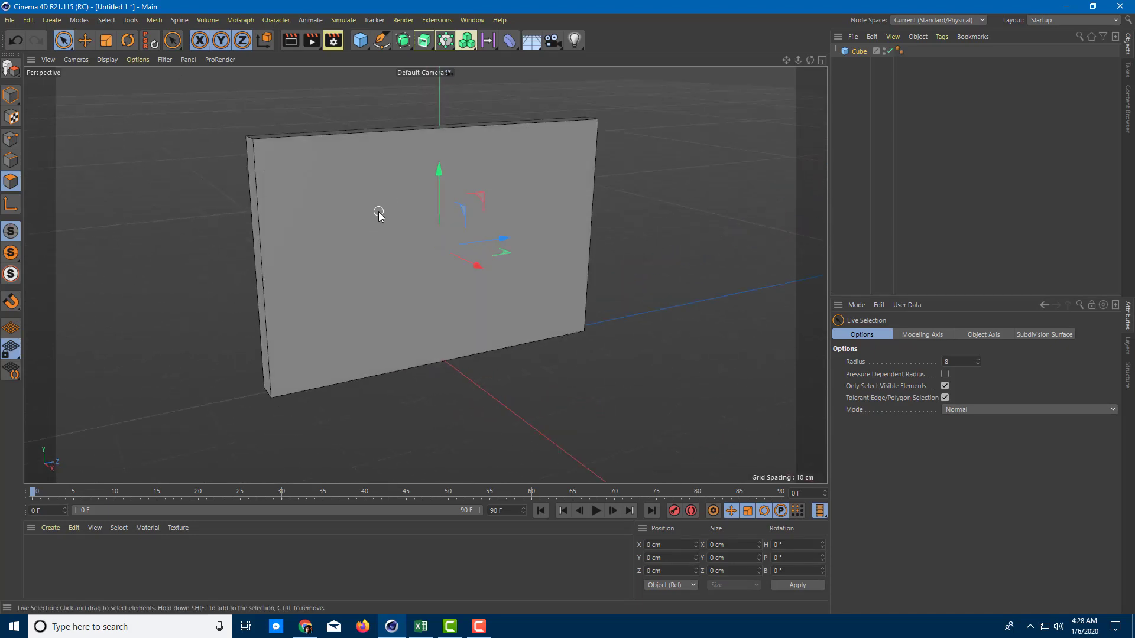
{"action": "left_click", "coordinate": [859, 52]}
Make the panel editable and select its front face.
{"action": "key", "text": "c"}
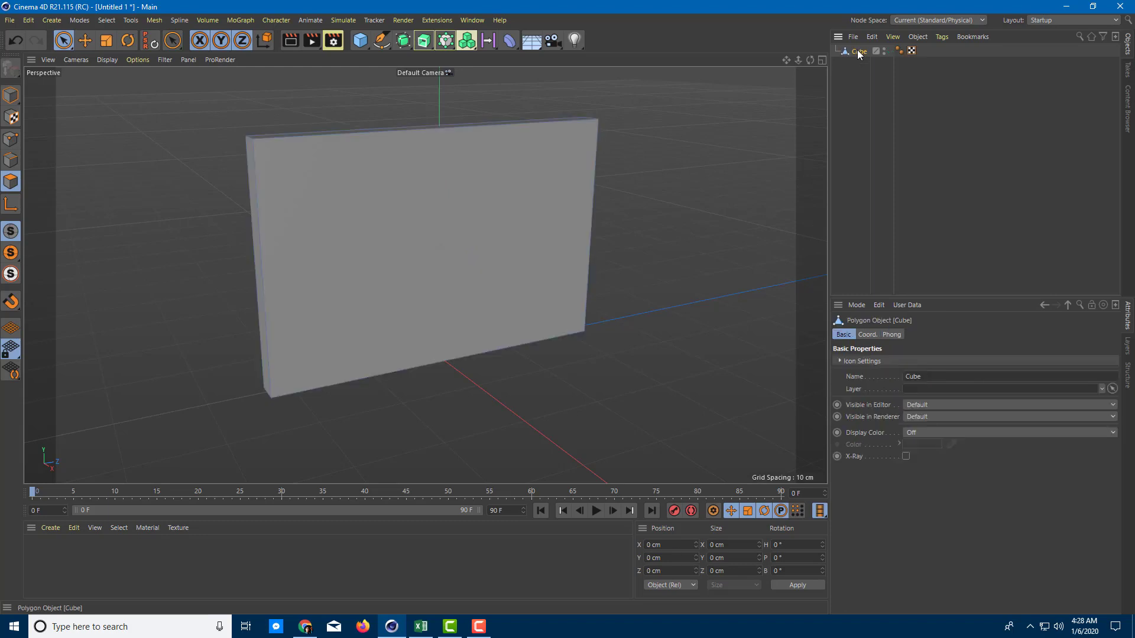
{"action": "left_click_drag", "start_coordinate": [471, 221], "coordinate": [378, 209], "text": "alt"}
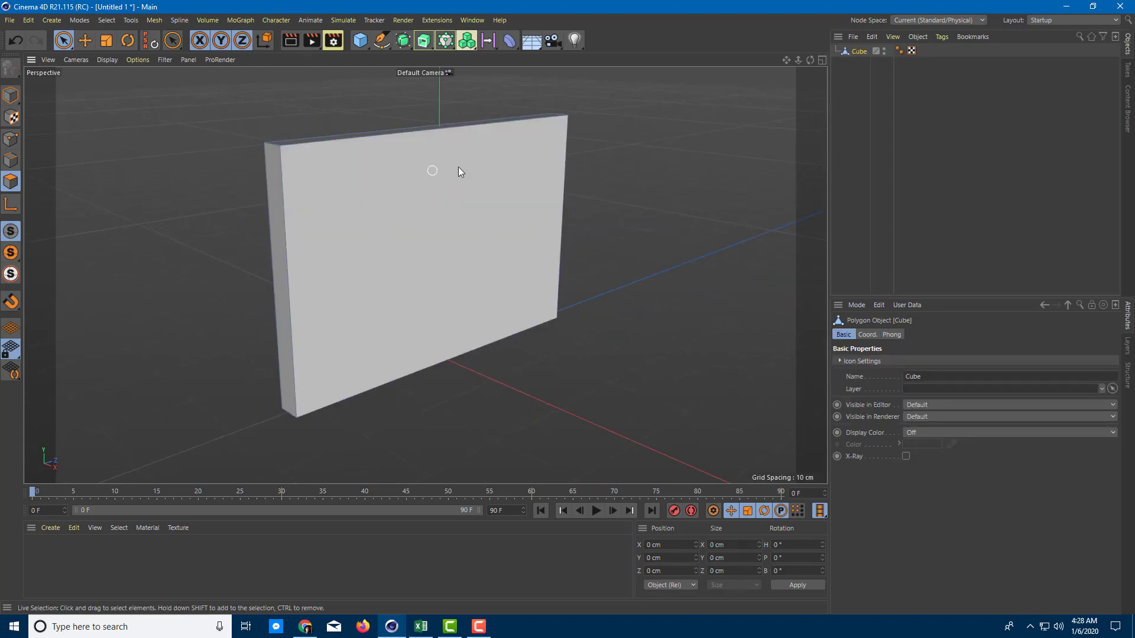
{"action": "left_click", "coordinate": [389, 216]}
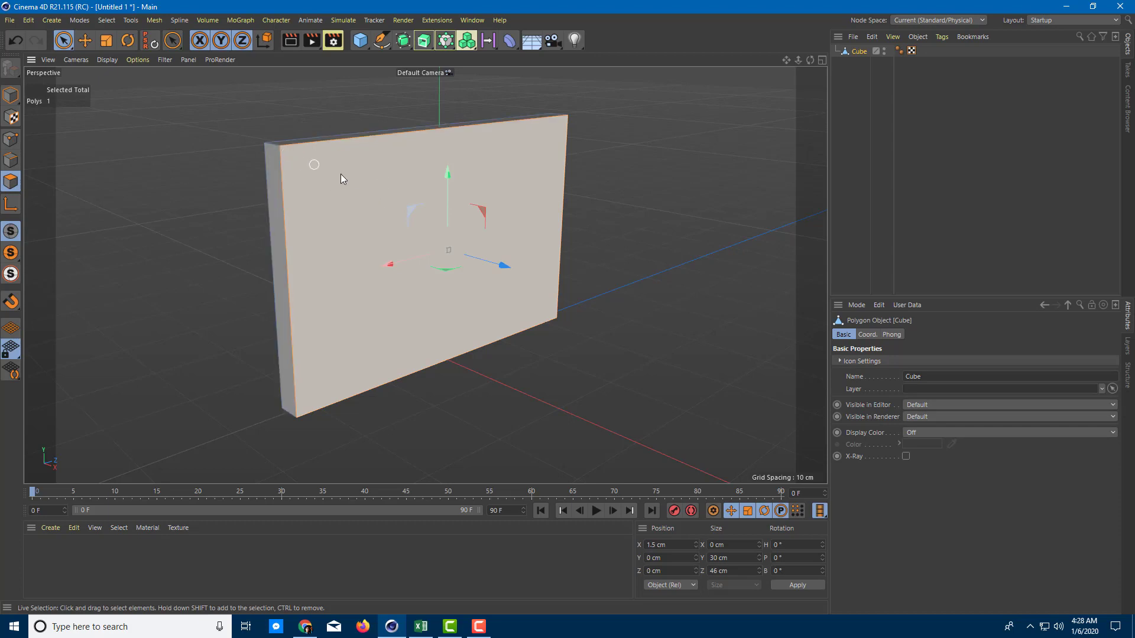
{"action": "left_click", "coordinate": [153, 22]}
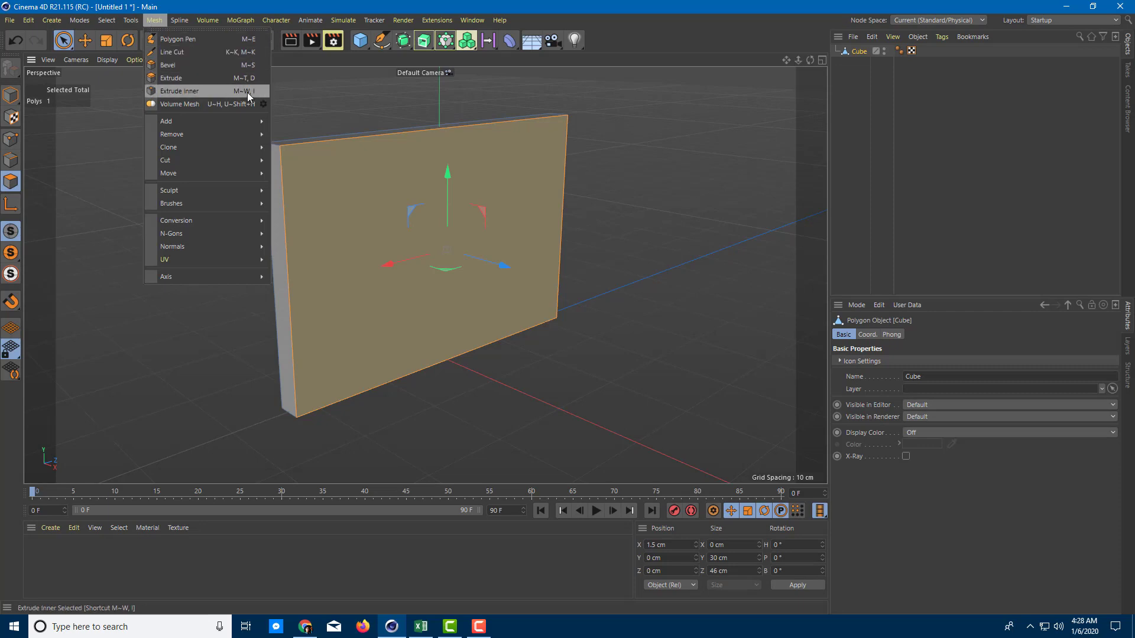
{"action": "left_click", "coordinate": [437, 4]}
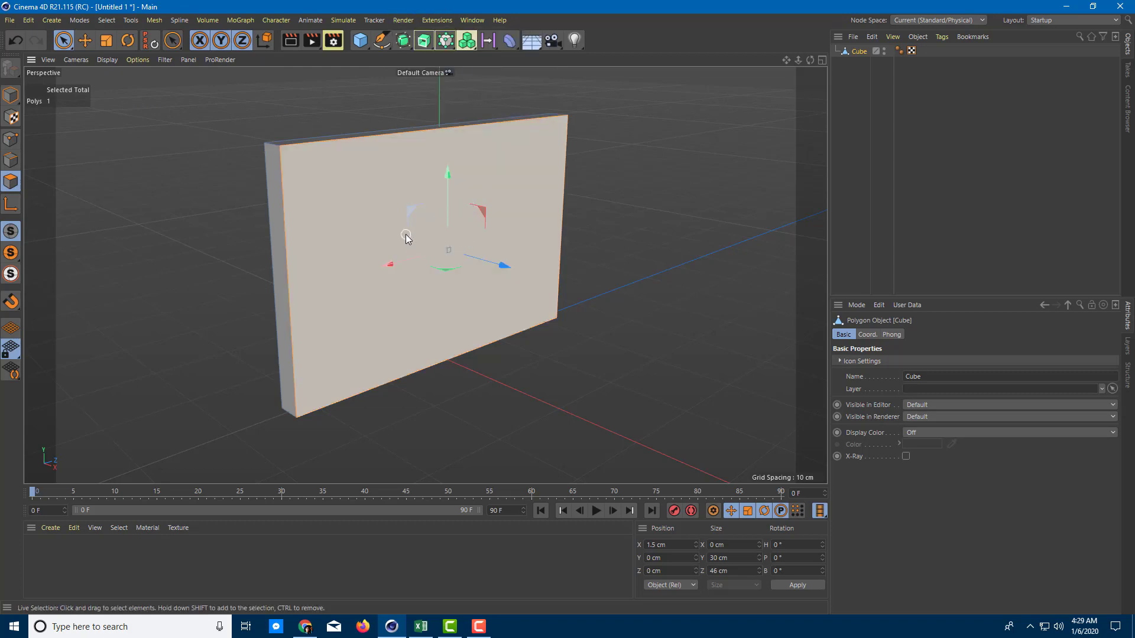
Inset the front face with Extrude Inner to a 26.3 × 42.3 cm screen area, tweaking options.
{"action": "key", "text": "i"}
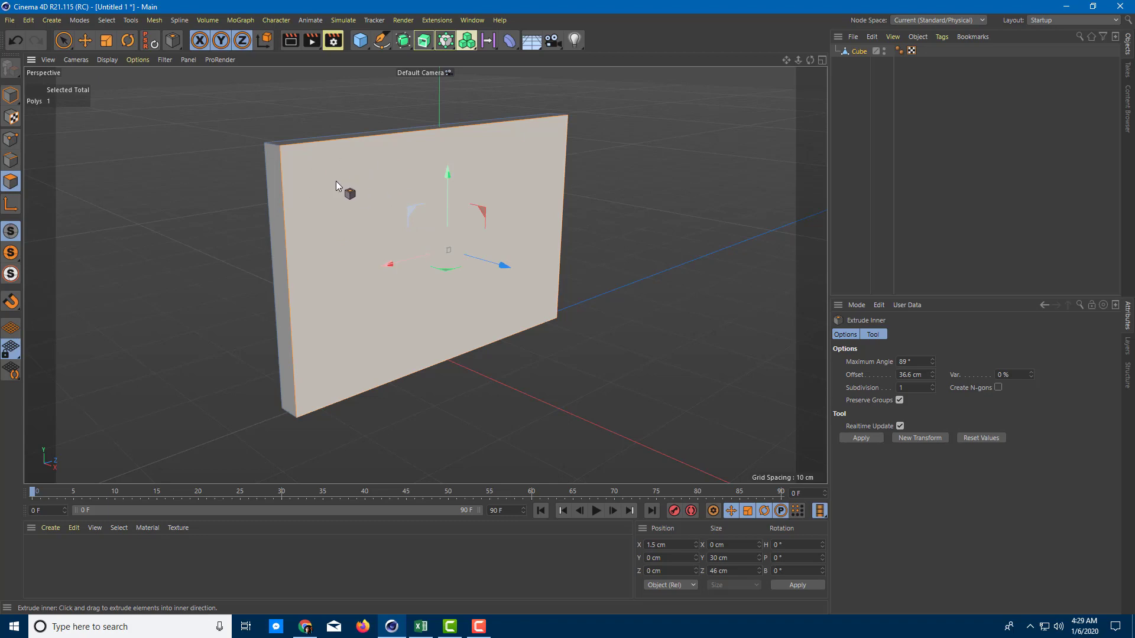
{"action": "left_click_drag", "start_coordinate": [331, 183], "coordinate": [344, 187]}
{"action": "scroll", "coordinate": [344, 186], "scroll_direction": "up", "scroll_amount": 4}
{"action": "scroll", "coordinate": [345, 186], "scroll_direction": "down", "scroll_amount": 3}
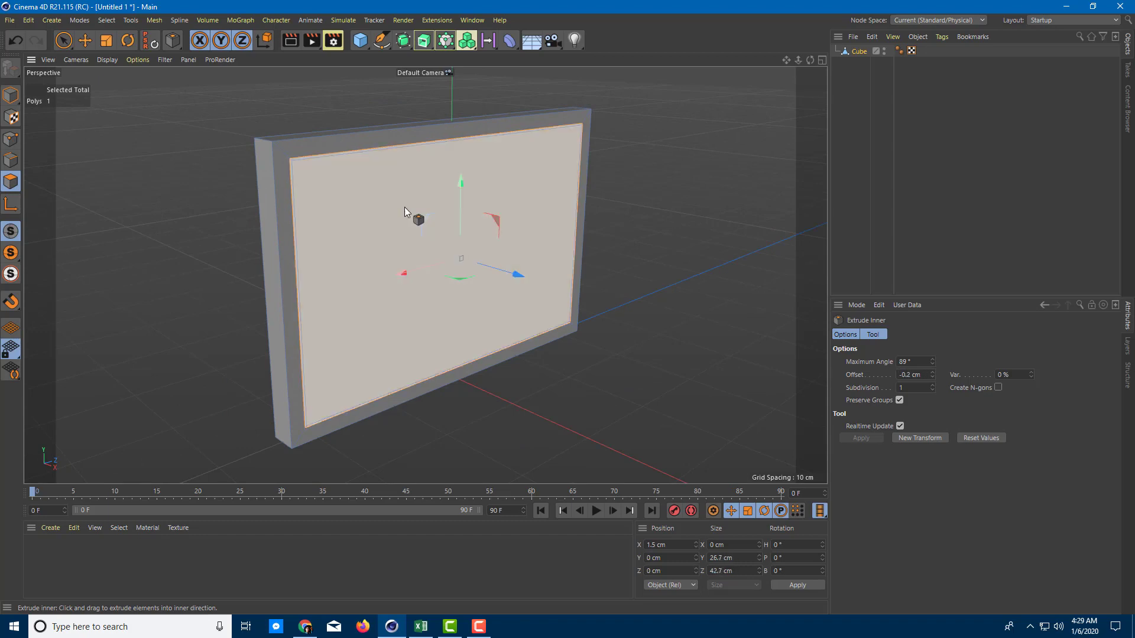
{"action": "left_click", "coordinate": [909, 362]}
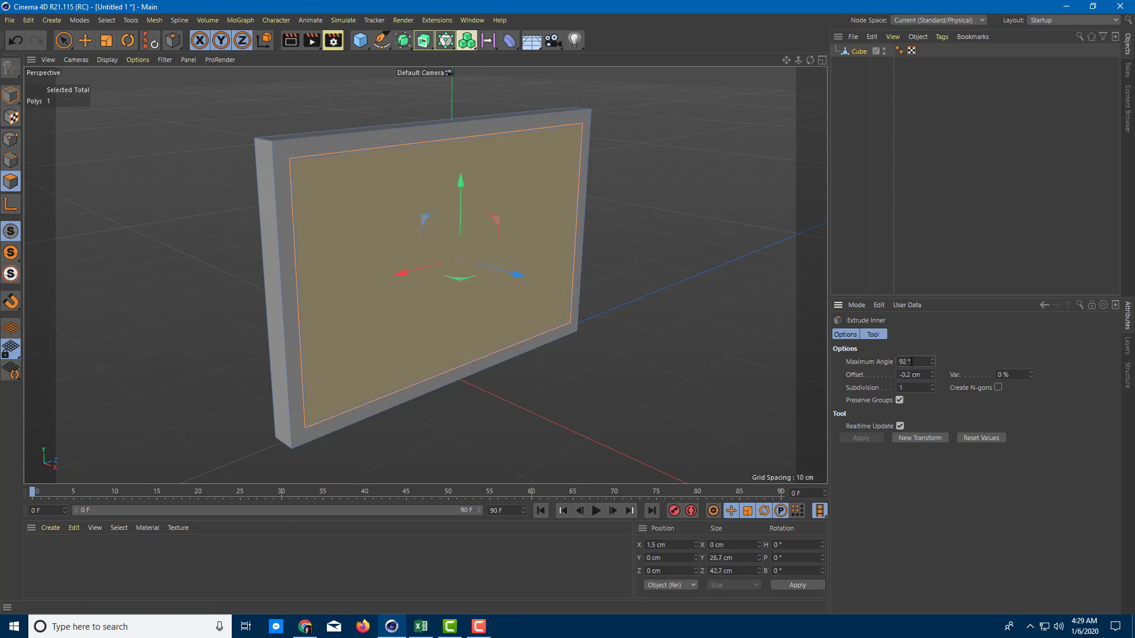
{"action": "scroll", "coordinate": [926, 377], "scroll_direction": "down", "scroll_amount": 4}
{"action": "scroll", "coordinate": [926, 377], "scroll_direction": "up", "scroll_amount": 6}
{"action": "scroll", "coordinate": [926, 378], "scroll_direction": "down", "scroll_amount": 3}
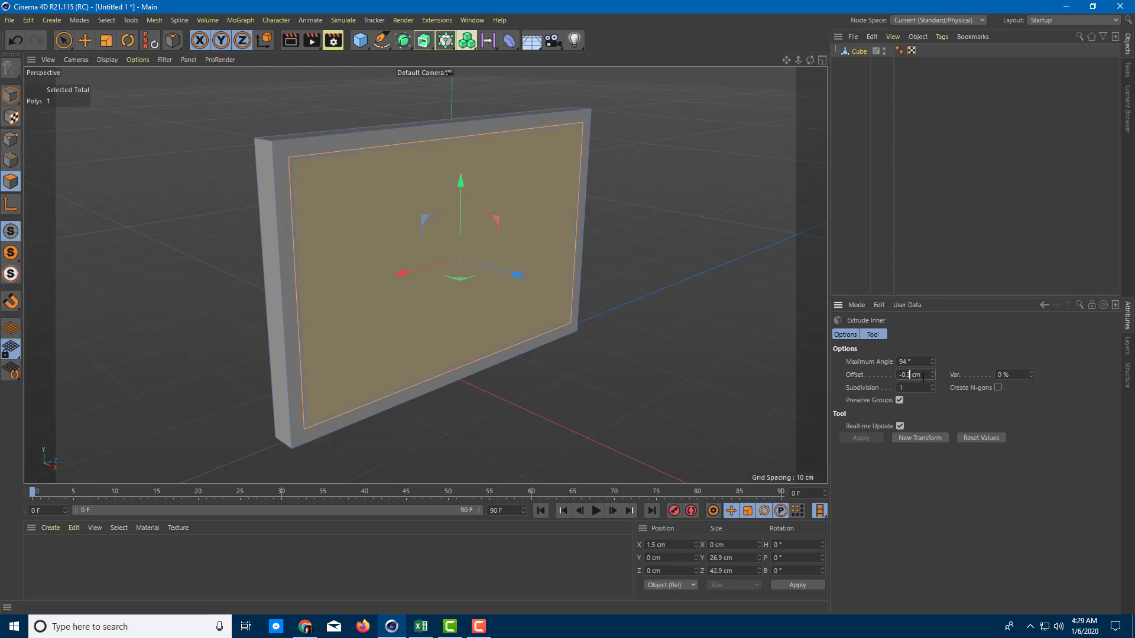
{"action": "scroll", "coordinate": [420, 279], "scroll_direction": "down", "scroll_amount": 2}
{"action": "scroll", "coordinate": [425, 279], "scroll_direction": "up", "scroll_amount": 5}
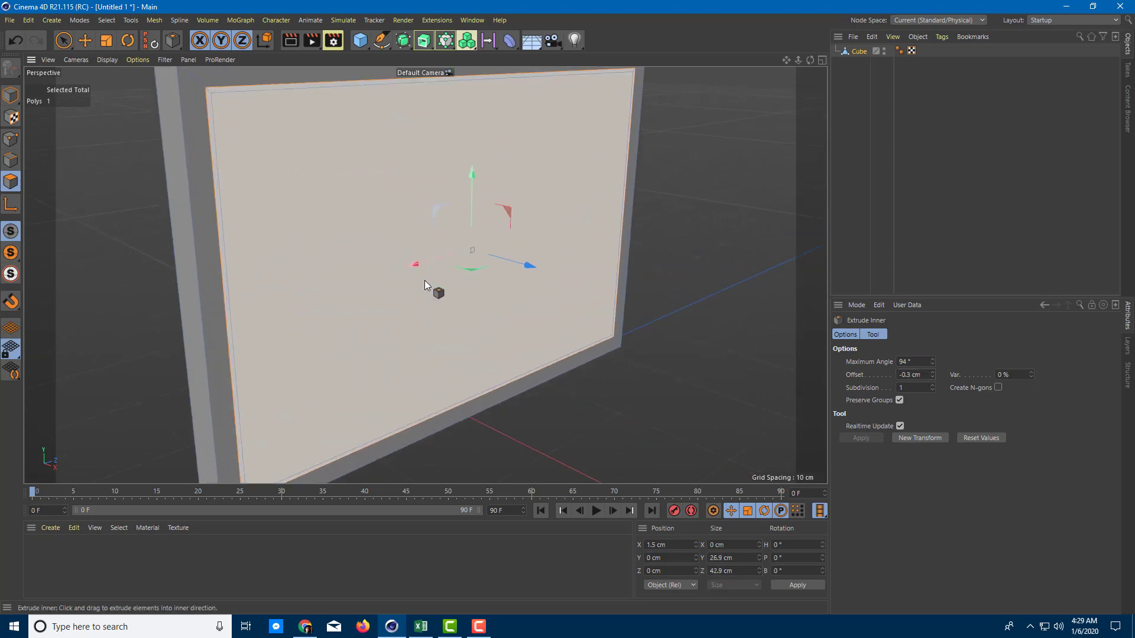
{"action": "key", "text": "ctrl+z"}
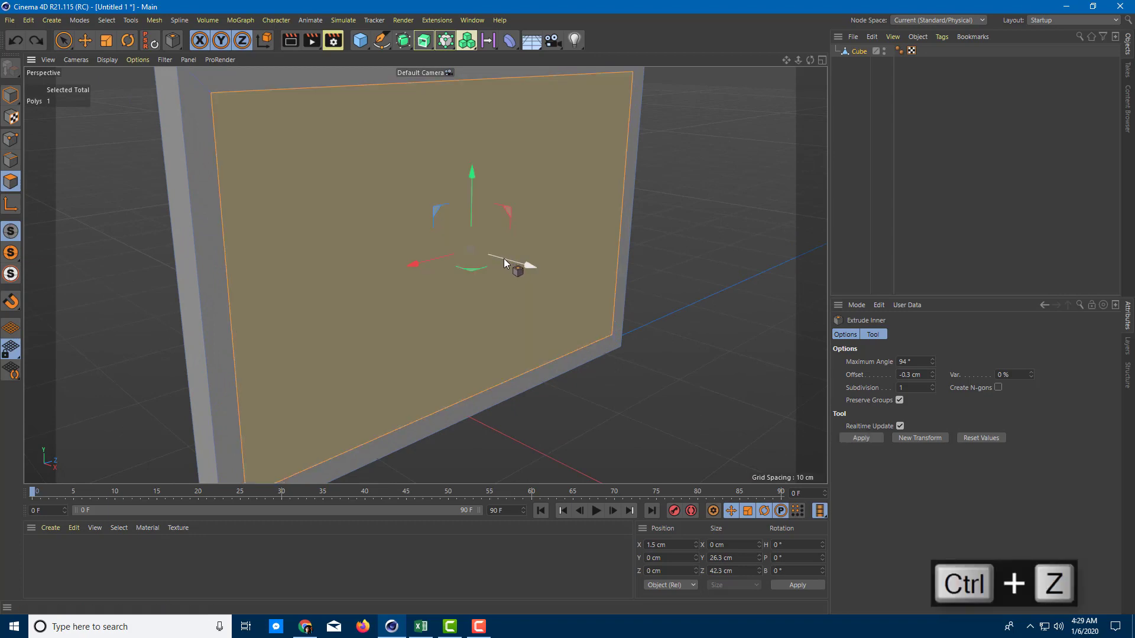
{"action": "left_click", "coordinate": [913, 390]}
{"action": "scroll", "coordinate": [913, 389], "scroll_direction": "down", "scroll_amount": 1}
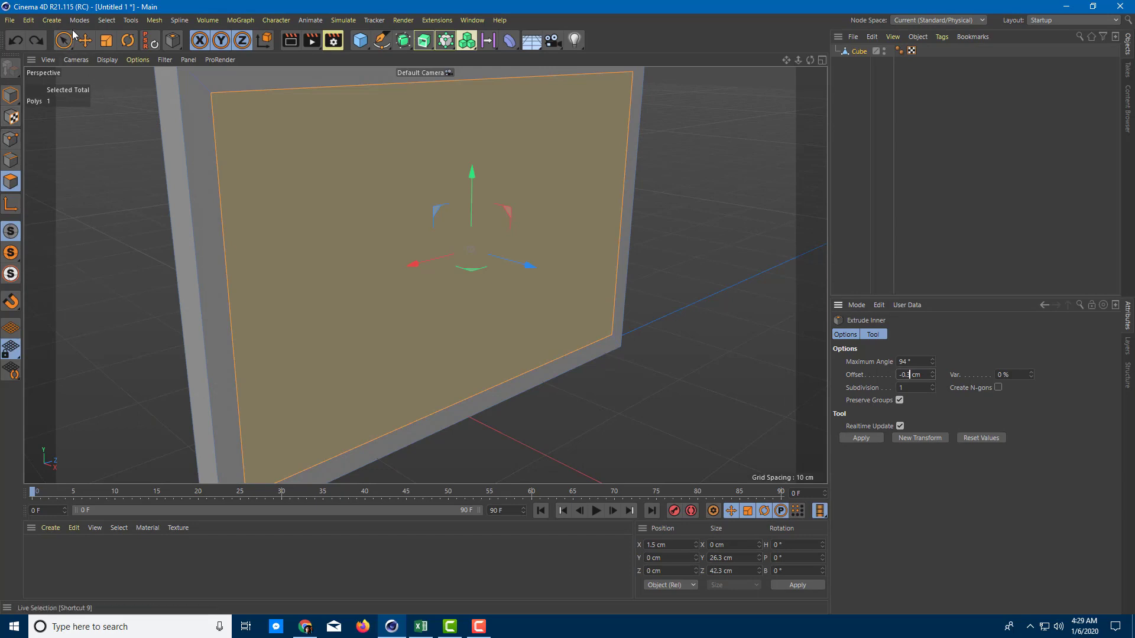
Extrude the inset screen face about 1.33 cm so it recesses behind the border frame.
{"action": "left_click_drag", "start_coordinate": [481, 235], "coordinate": [481, 253], "text": "alt"}
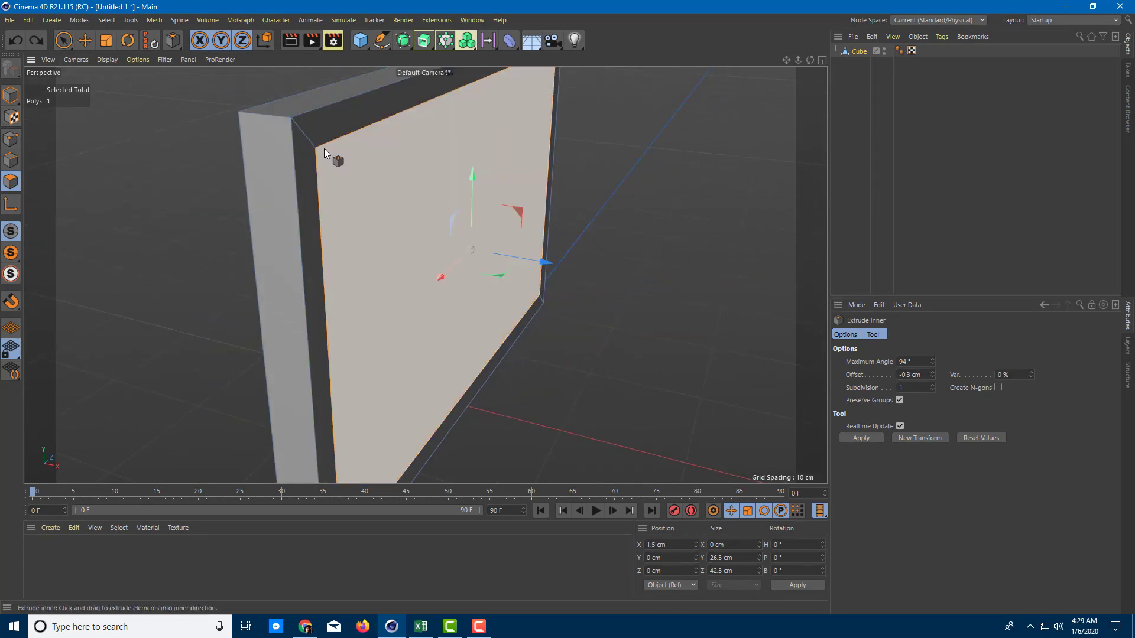
{"action": "left_click_drag", "start_coordinate": [254, 145], "coordinate": [393, 192], "text": "alt"}
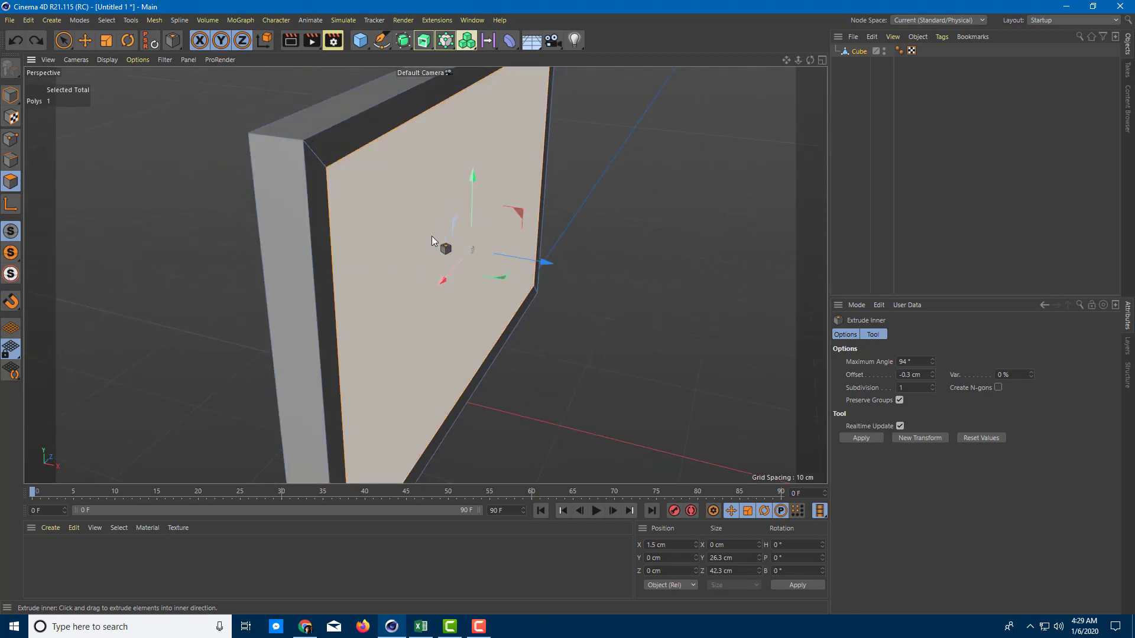
{"action": "key", "text": "d"}
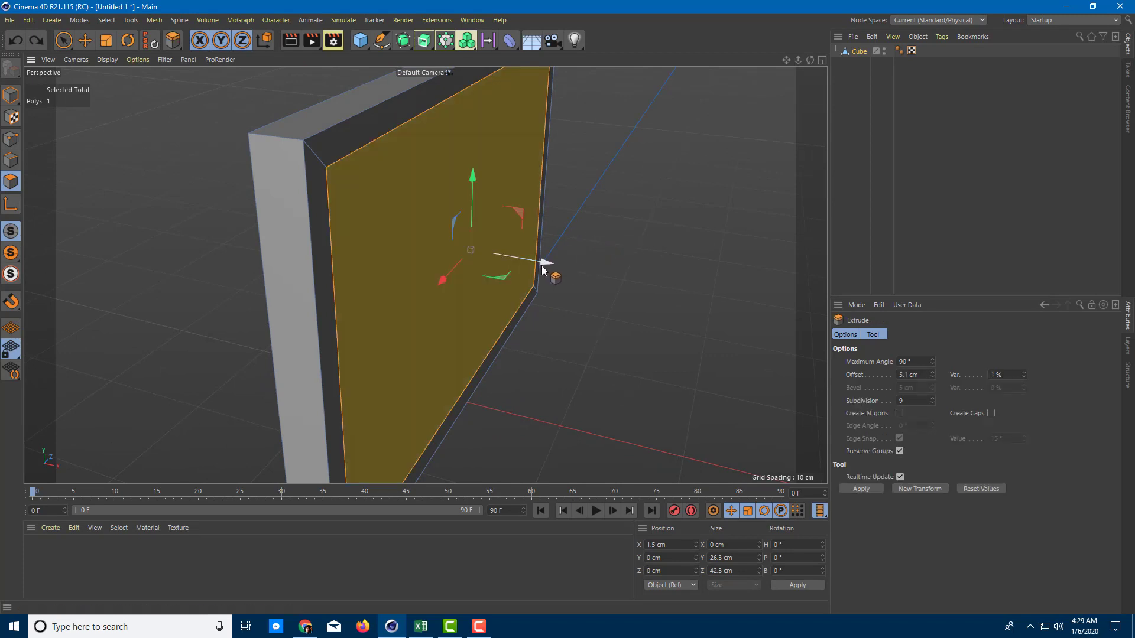
{"action": "left_click_drag", "start_coordinate": [538, 262], "coordinate": [519, 258]}
{"action": "left_click_drag", "start_coordinate": [580, 290], "coordinate": [554, 200], "text": "alt"}
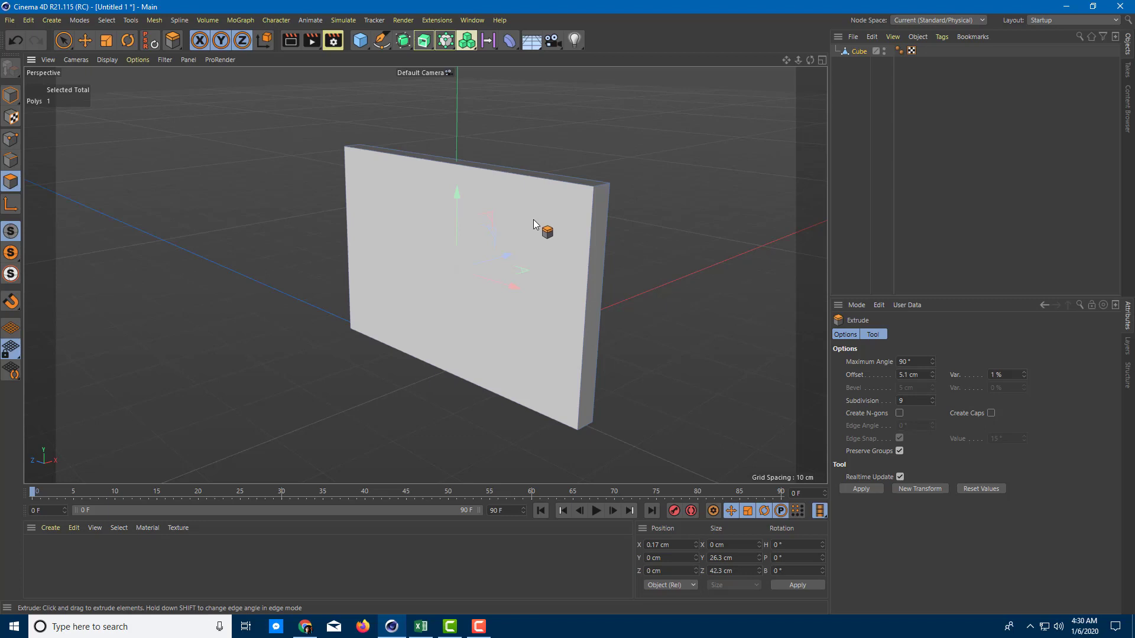
Inset the front screen face again by 1.75 cm.
{"action": "key", "text": "i"}
{"action": "scroll", "coordinate": [529, 228], "scroll_direction": "up", "scroll_amount": 2}
{"action": "left_click", "coordinate": [550, 235]}
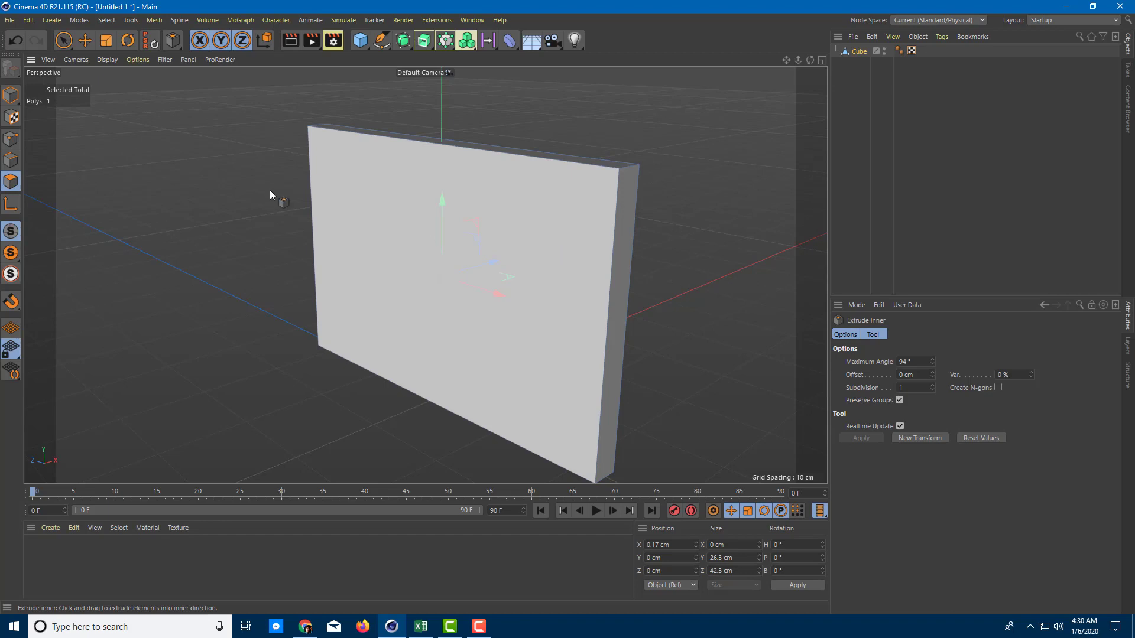
{"action": "left_click", "coordinate": [469, 188]}
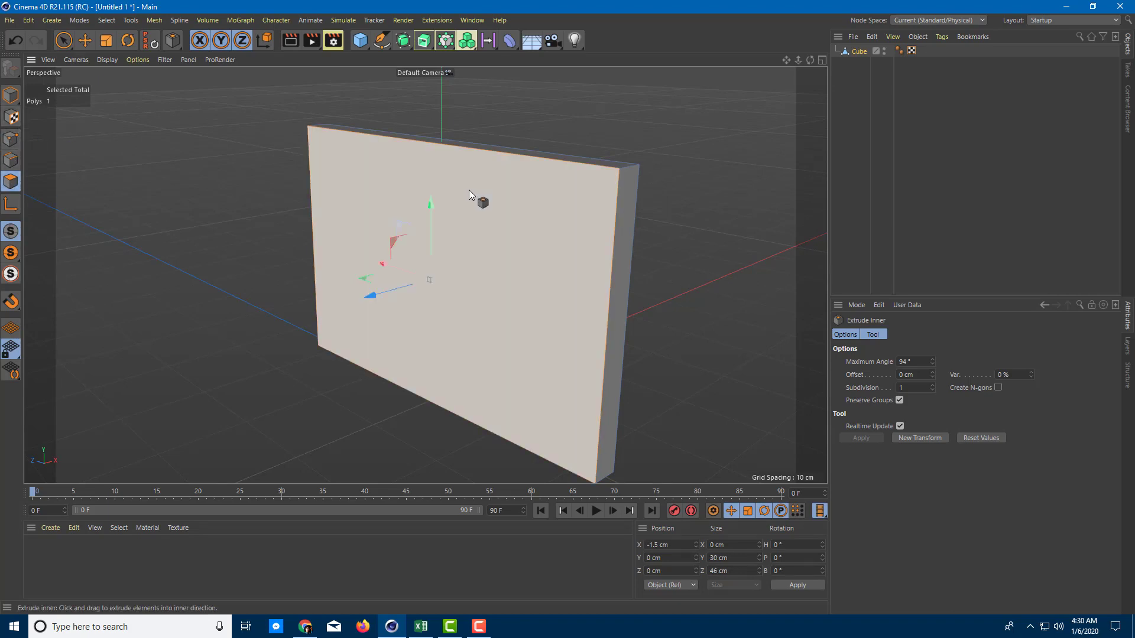
{"action": "left_click_drag", "start_coordinate": [454, 234], "coordinate": [499, 233]}
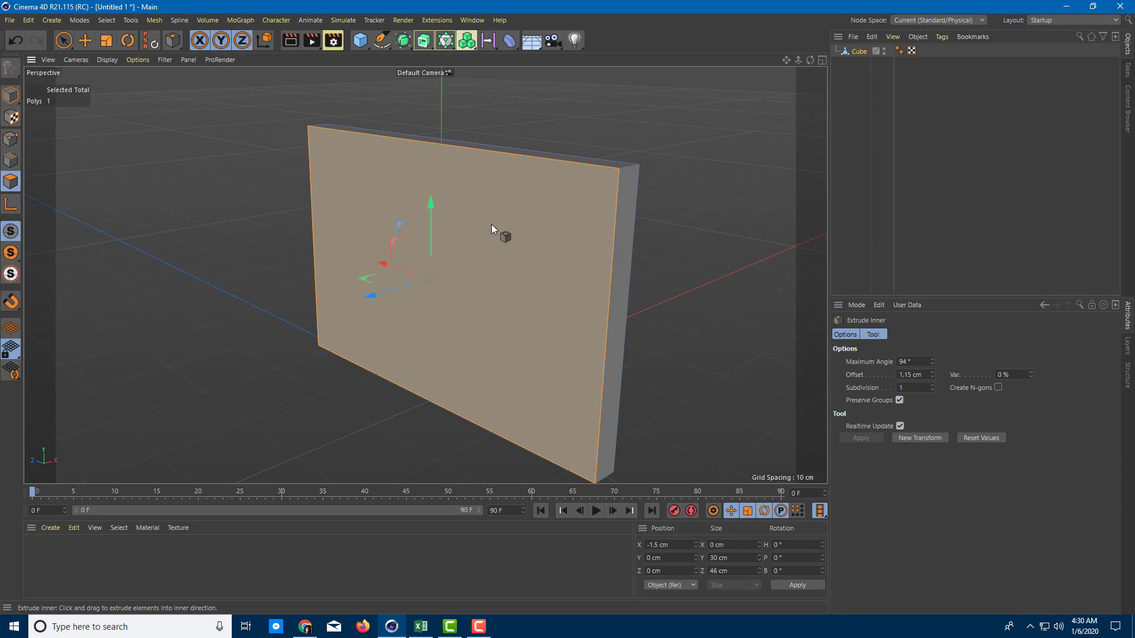
{"action": "mouse_move", "coordinate": [455, 306]}
{"action": "left_mouse_down"}
{"action": "mouse_move", "coordinate": [497, 305]}
{"action": "mouse_move", "coordinate": [471, 305]}
{"action": "left_mouse_up"}
Push the inset face back about 1.66 cm to deepen the recess, then return to Model mode.
{"action": "left_click_drag", "start_coordinate": [382, 291], "coordinate": [374, 294]}
{"action": "left_click_drag", "start_coordinate": [512, 289], "coordinate": [328, 257], "text": "alt"}
{"action": "scroll", "coordinate": [443, 244], "scroll_direction": "down", "scroll_amount": 4}
{"action": "right_click", "coordinate": [458, 205]}
{"action": "left_click", "coordinate": [417, 206]}
{"action": "left_click", "coordinate": [11, 94]}
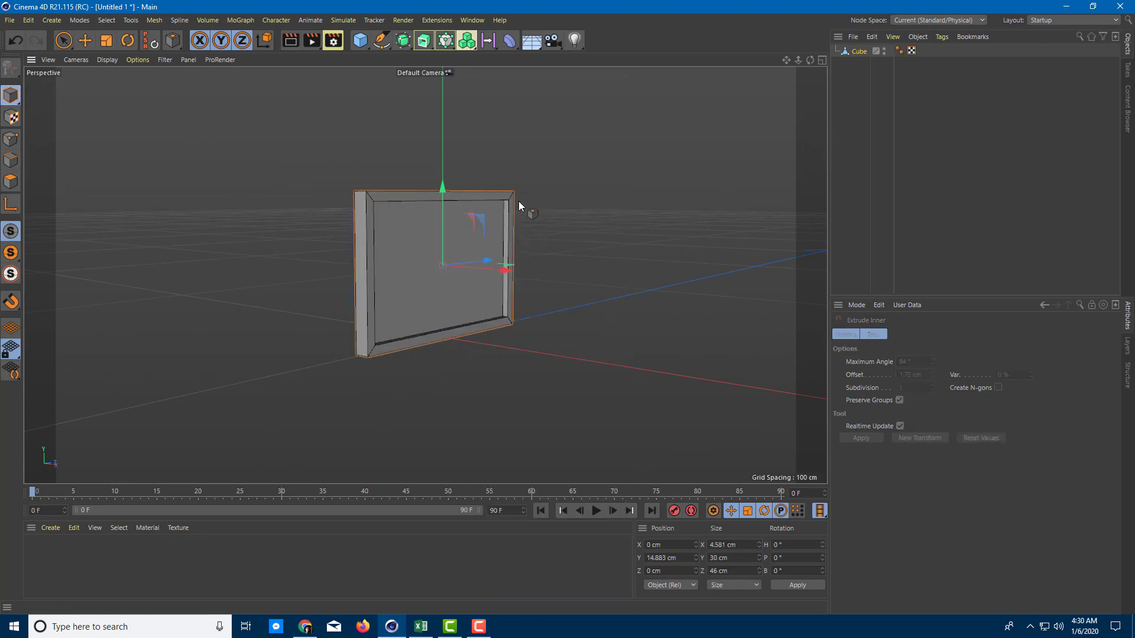
Raise the whole monitor panel above the ground.
{"action": "left_click_drag", "start_coordinate": [441, 187], "coordinate": [446, 139]}
{"action": "left_click_drag", "start_coordinate": [441, 213], "coordinate": [385, 151], "text": "alt"}
{"action": "right_click_drag", "start_coordinate": [384, 151], "coordinate": [458, 259], "text": "alt"}
{"action": "left_click_drag", "start_coordinate": [459, 259], "coordinate": [438, 305], "text": "alt"}
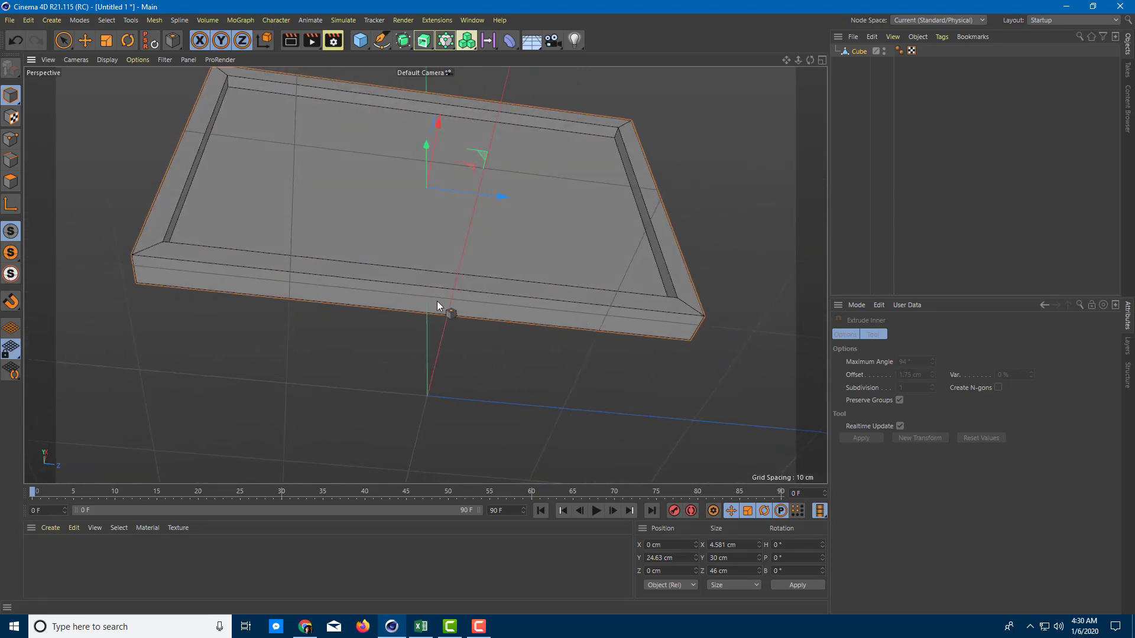
{"action": "left_click_drag", "start_coordinate": [353, 296], "coordinate": [413, 295], "text": "alt"}
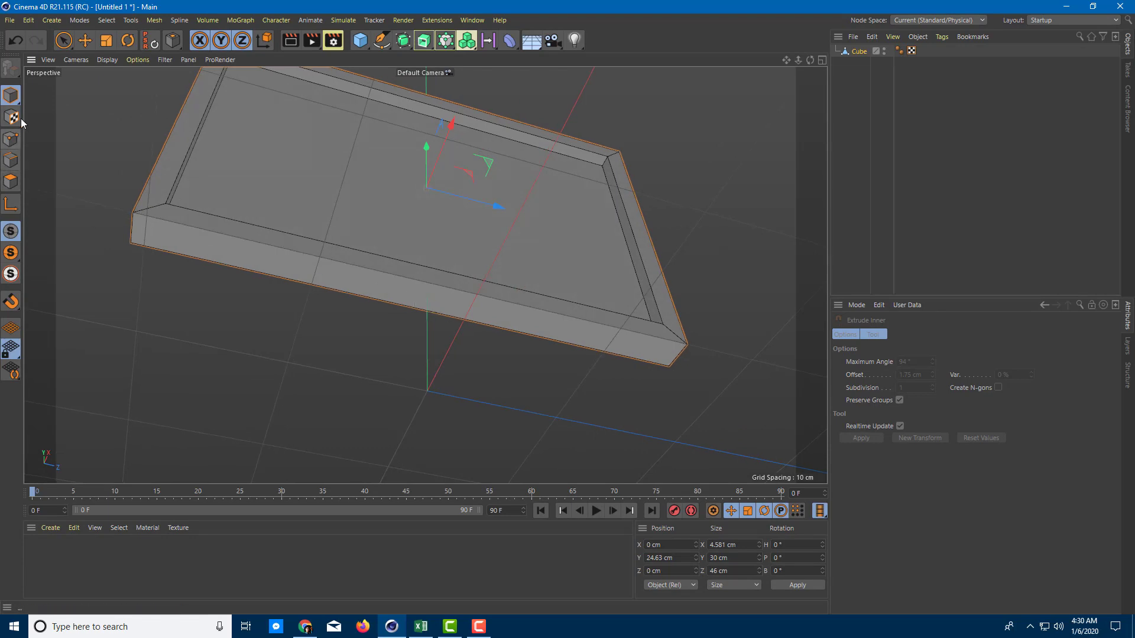
Inset the panel's bottom face by 0.7 cm and scale it to a 1.6 × 2.38 cm patch.
{"action": "left_click", "coordinate": [11, 181]}
{"action": "left_click", "coordinate": [455, 310]}
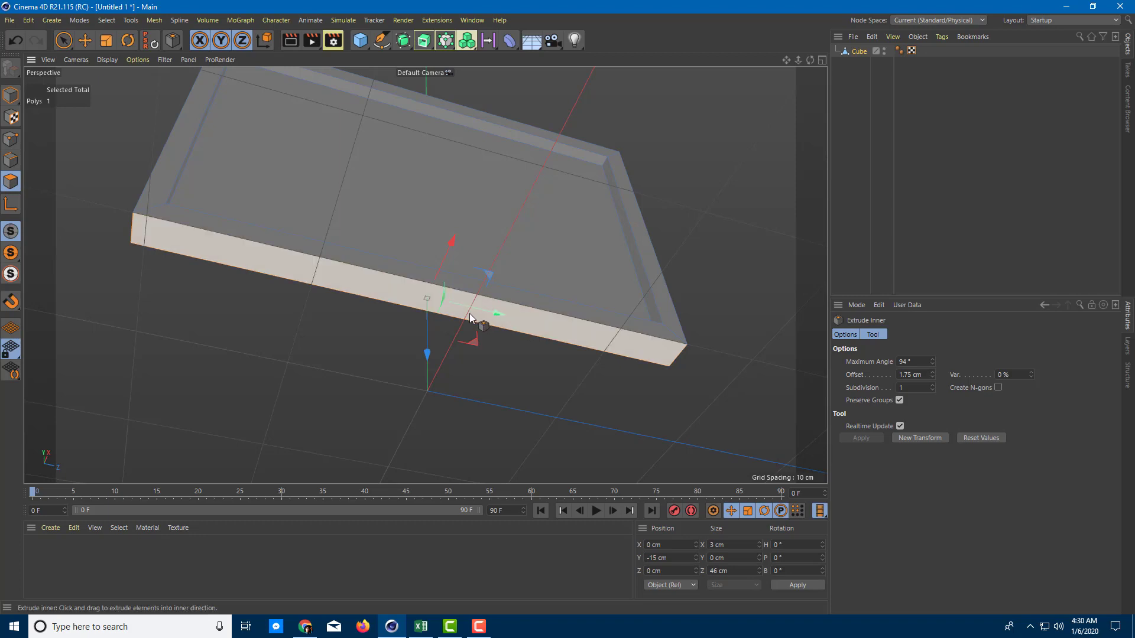
{"action": "left_click_drag", "start_coordinate": [533, 320], "coordinate": [548, 319]}
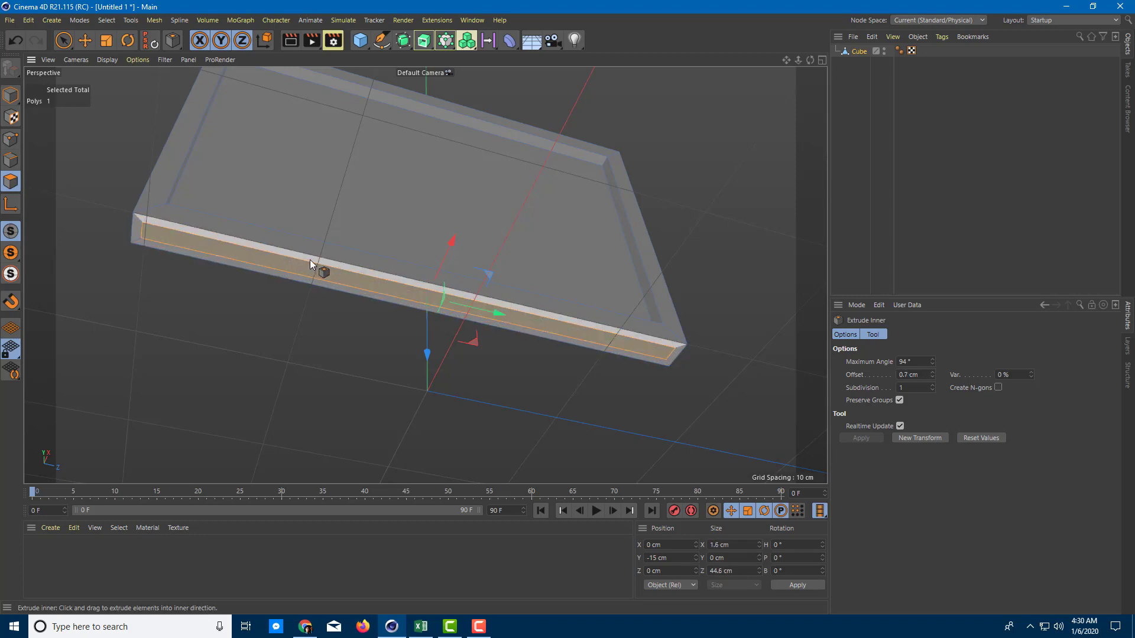
{"action": "left_click", "coordinate": [108, 45]}
{"action": "left_click_drag", "start_coordinate": [498, 313], "coordinate": [474, 391]}
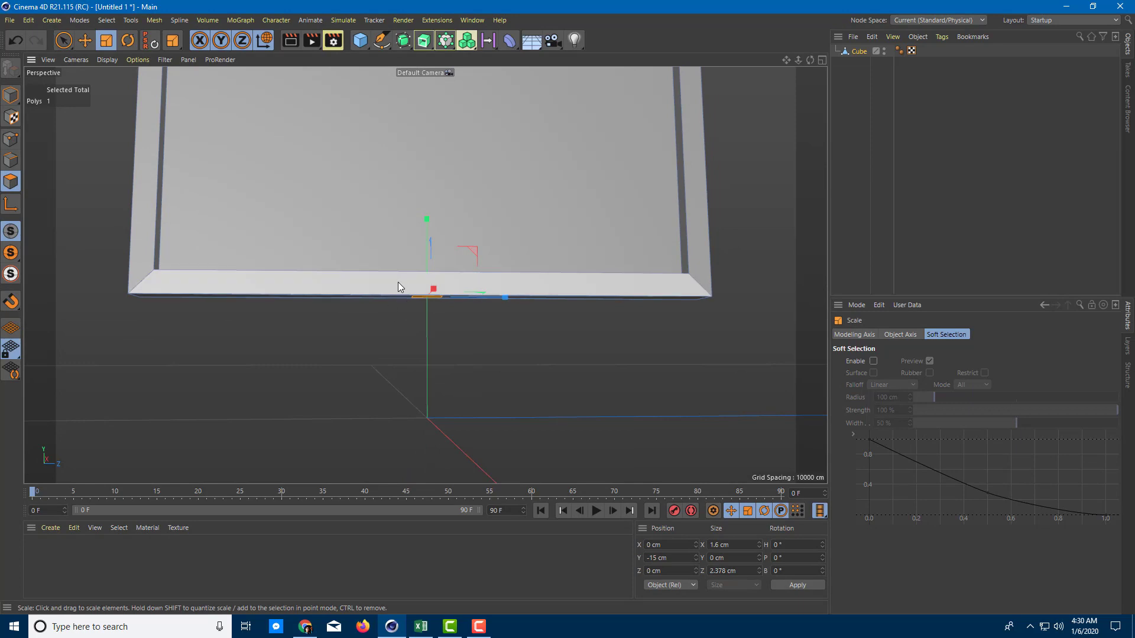
Extrude the bottom patch downward in stages into a neck about 3.25 cm long.
{"action": "key", "text": "d"}
{"action": "left_click_drag", "start_coordinate": [445, 292], "coordinate": [427, 349]}
{"action": "key", "text": "t"}
{"action": "key", "text": "d"}
{"action": "key", "text": "t"}
{"action": "left_click_drag", "start_coordinate": [518, 332], "coordinate": [427, 329], "text": "alt"}
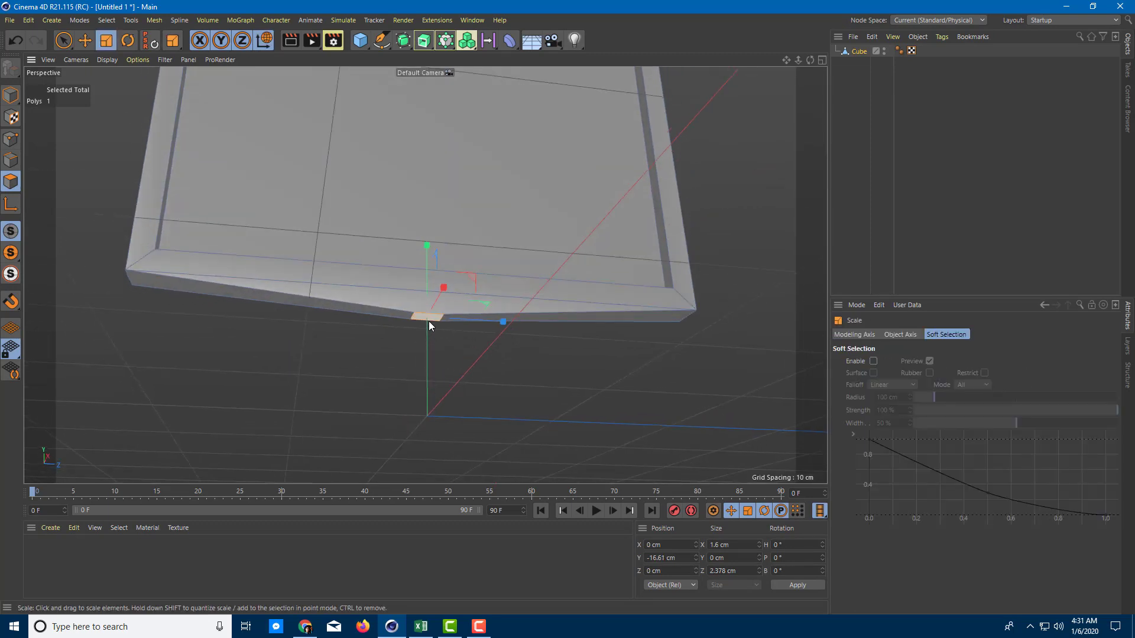
{"action": "key", "text": "d"}
{"action": "left_click_drag", "start_coordinate": [427, 340], "coordinate": [512, 400]}
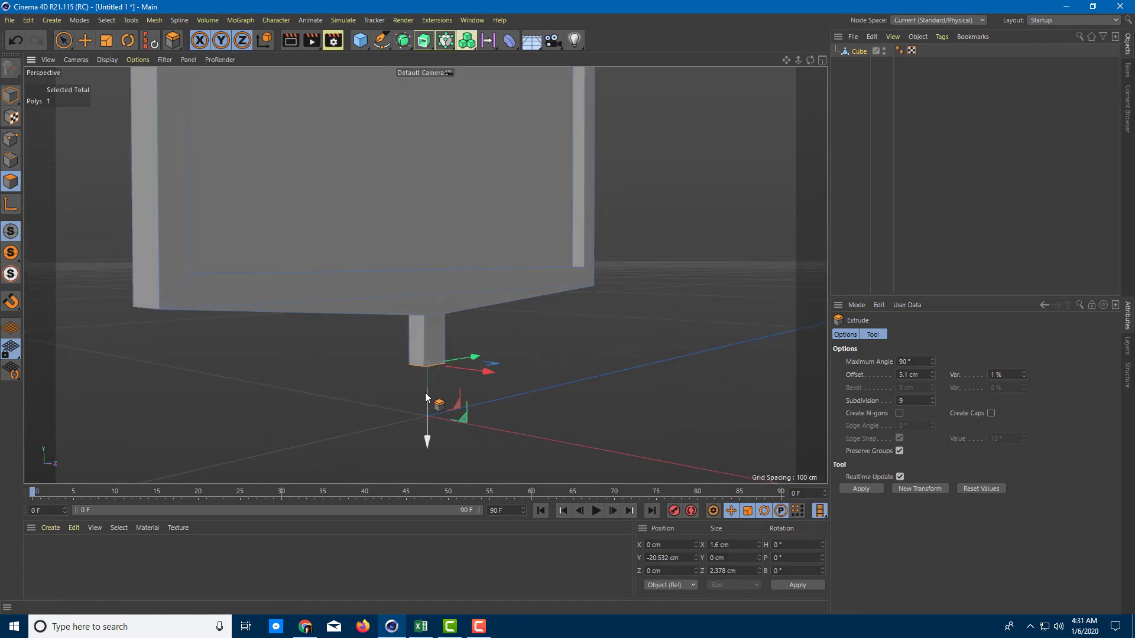
{"action": "left_click_drag", "start_coordinate": [426, 393], "coordinate": [429, 430]}
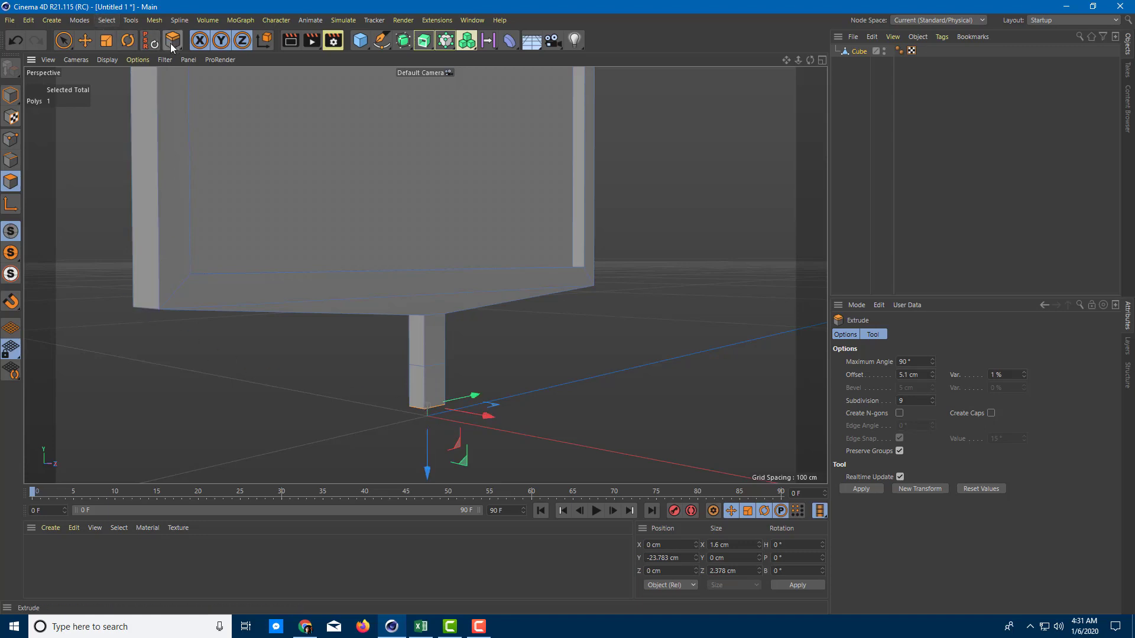
{"action": "left_click", "coordinate": [106, 40]}
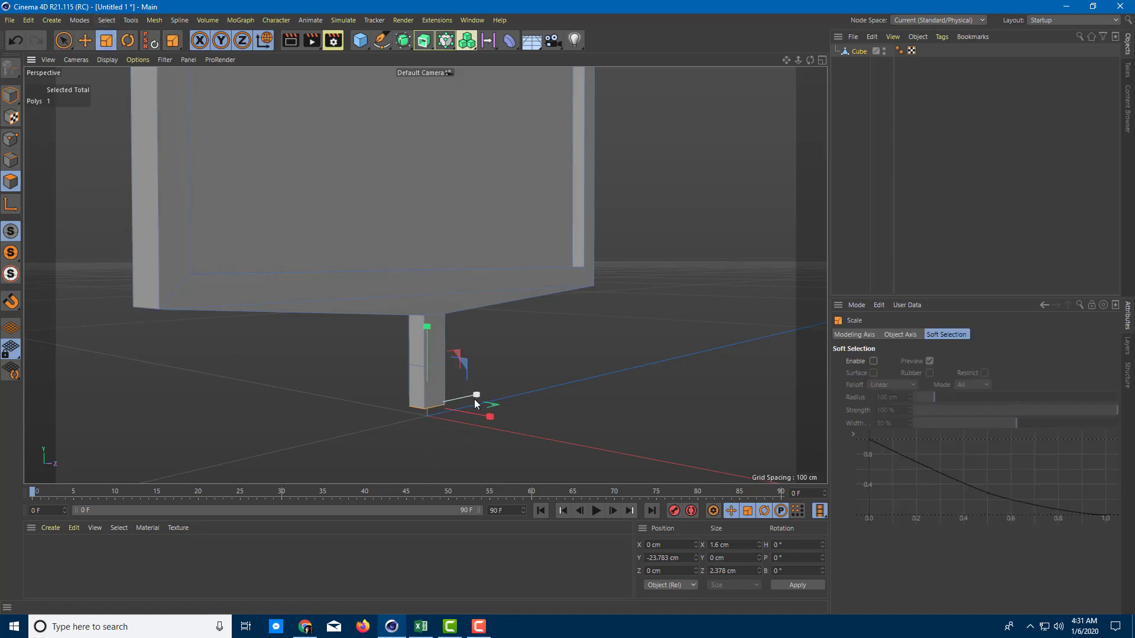
Flare the neck's end face in X and Z, then lower it to lengthen the neck.
{"action": "left_click_drag", "start_coordinate": [483, 409], "coordinate": [514, 451], "text": "alt"}
{"action": "left_click_drag", "start_coordinate": [466, 374], "coordinate": [485, 359]}
{"action": "left_click_drag", "start_coordinate": [532, 397], "coordinate": [477, 349], "text": "alt"}
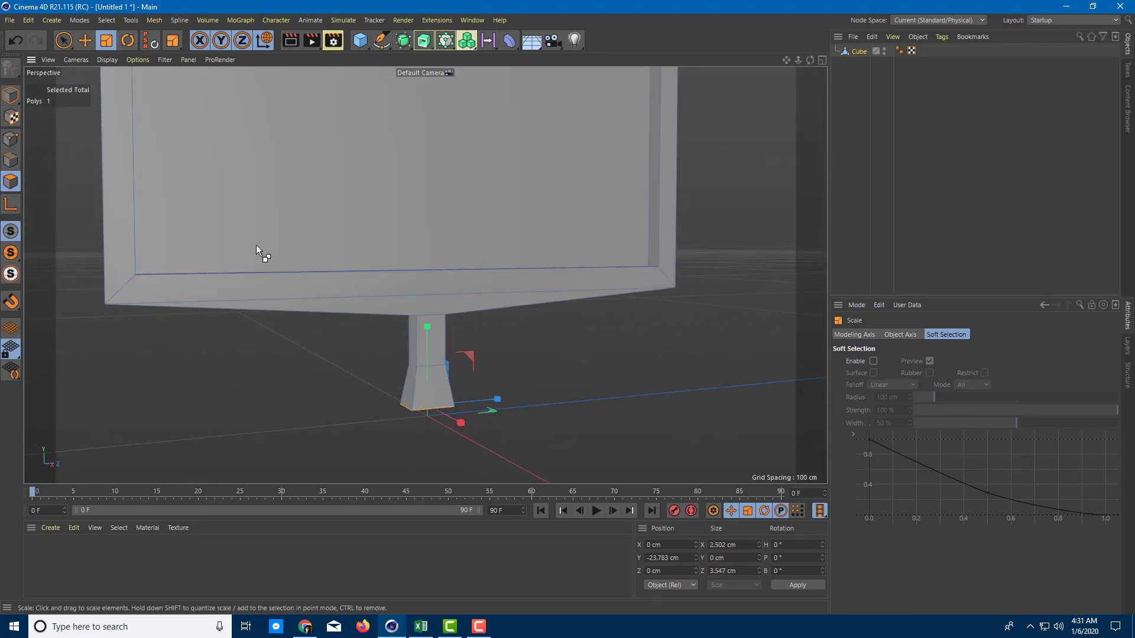
{"action": "left_click", "coordinate": [84, 40]}
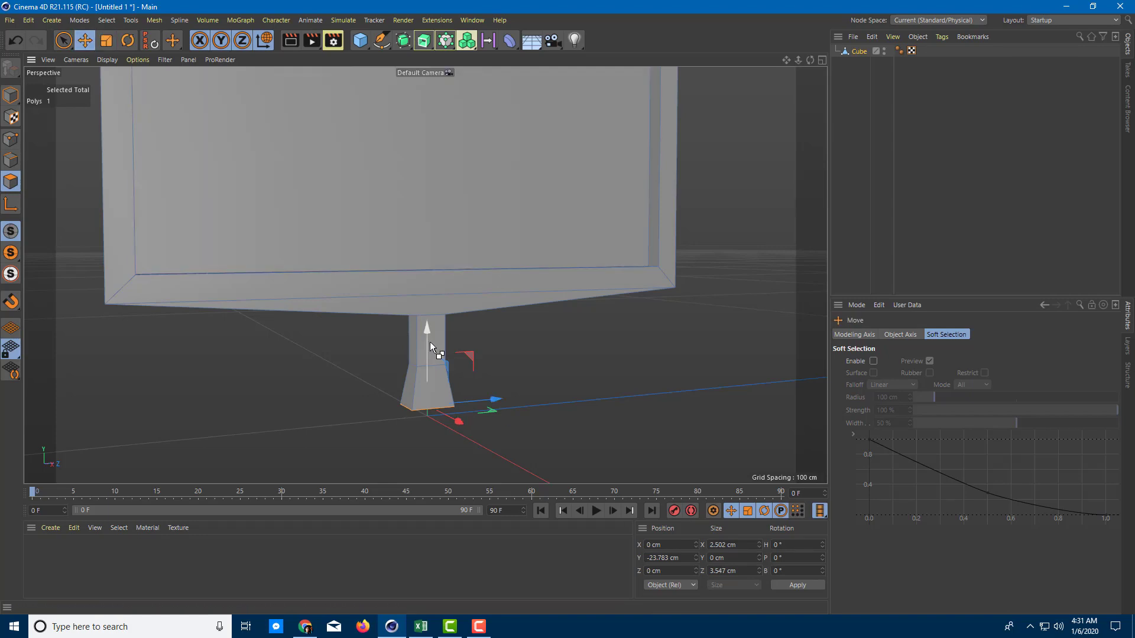
{"action": "mouse_move", "coordinate": [428, 340]}
{"action": "left_mouse_down"}
{"action": "mouse_move", "coordinate": [435, 381]}
{"action": "mouse_move", "coordinate": [441, 345]}
{"action": "mouse_move", "coordinate": [428, 350]}
{"action": "left_mouse_up"}
Scale the end face out into a flat base about 11.66 × 15.27 cm.
{"action": "left_click", "coordinate": [106, 41]}
{"action": "left_click_drag", "start_coordinate": [453, 429], "coordinate": [690, 382]}
{"action": "left_click_drag", "start_coordinate": [462, 439], "coordinate": [477, 461]}
{"action": "scroll", "coordinate": [503, 443], "scroll_direction": "up", "scroll_amount": 3}
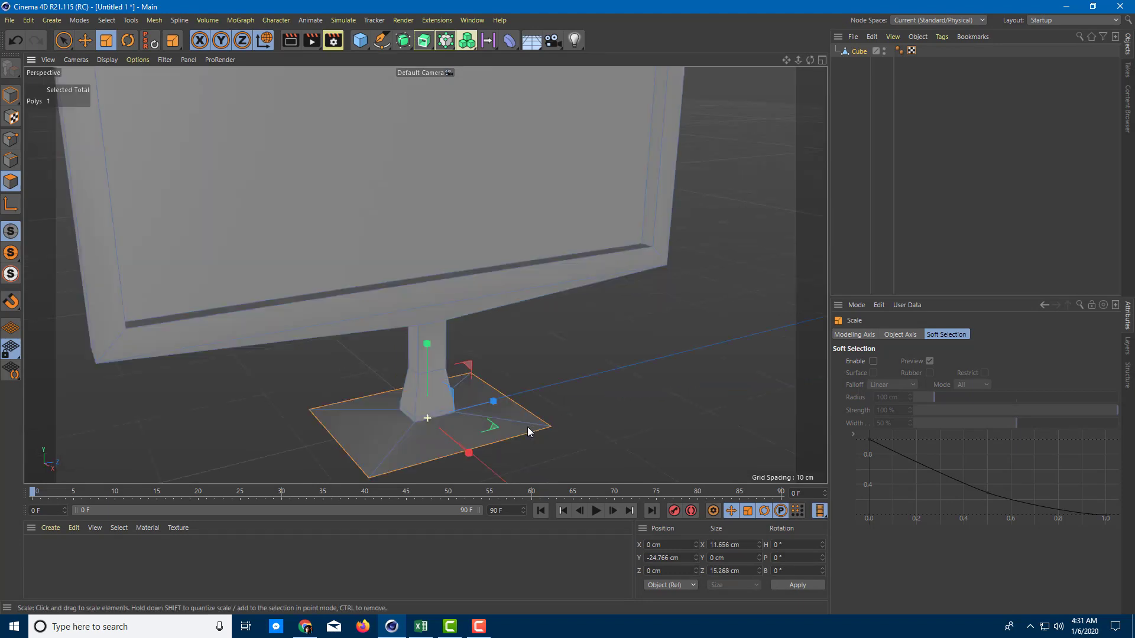
{"action": "left_click_drag", "start_coordinate": [539, 409], "coordinate": [521, 402], "text": "alt"}
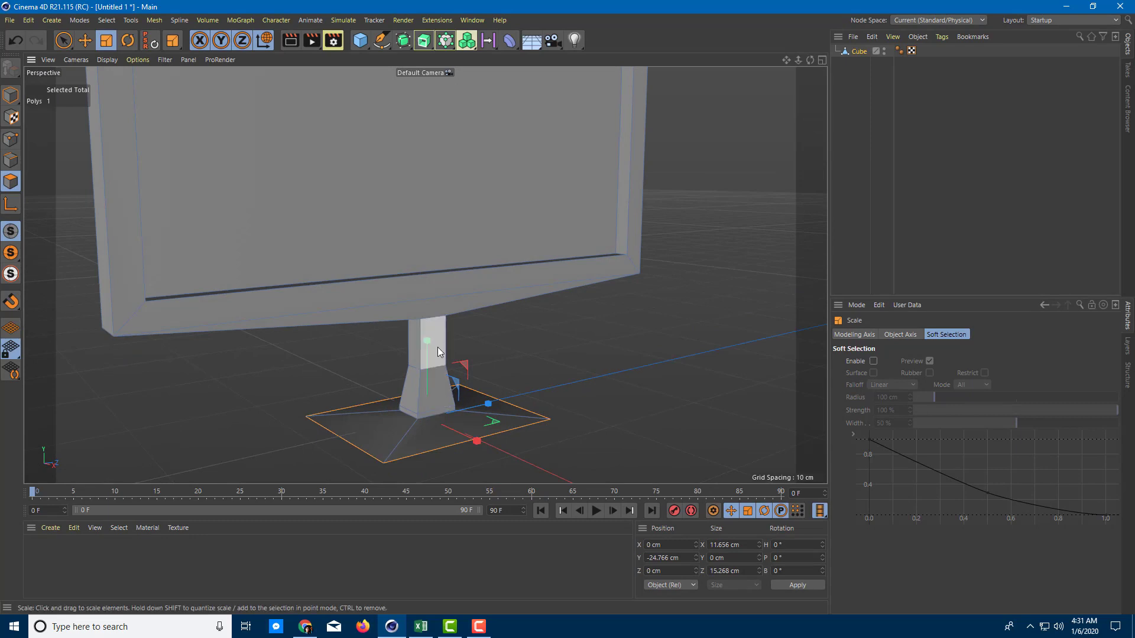
Extrude the base polygon downward to give the base plate thickness.
{"action": "key", "text": "d"}
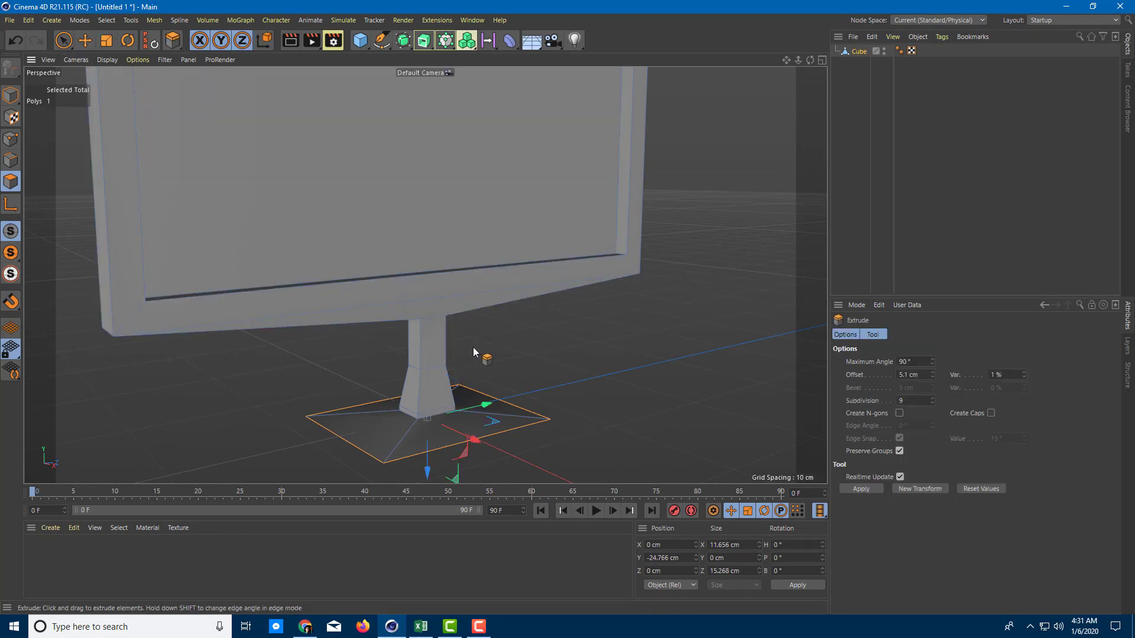
{"action": "left_click_drag", "start_coordinate": [427, 442], "coordinate": [428, 461]}
{"action": "left_click_drag", "start_coordinate": [564, 390], "coordinate": [509, 334], "text": "alt"}
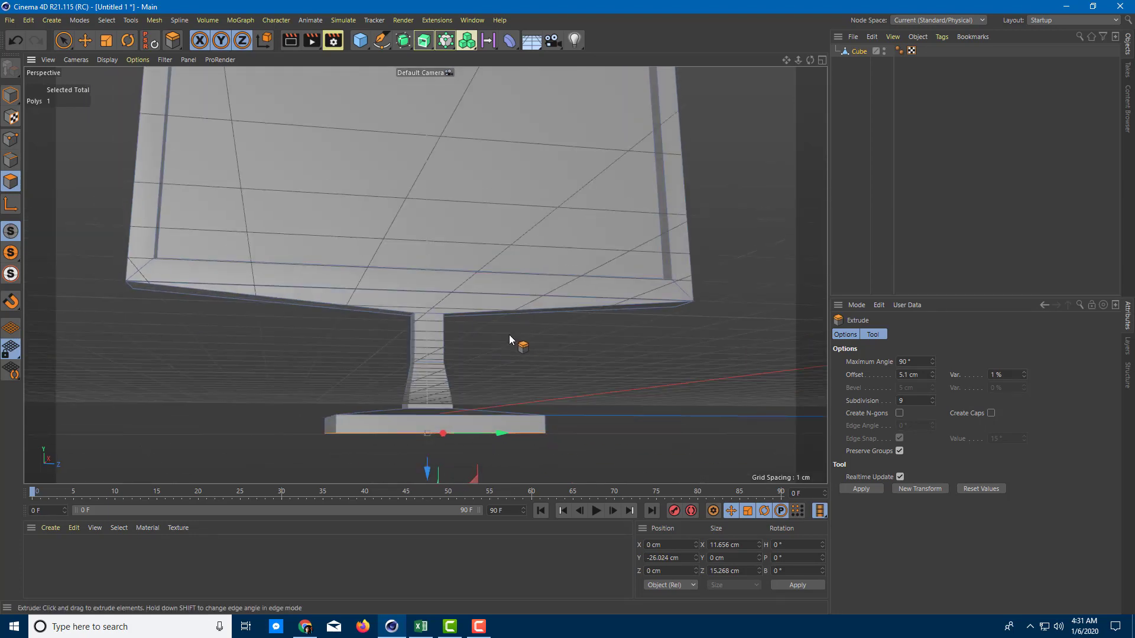
In the Right view, raise the whole monitor so its base sits on the ground.
{"action": "middle_click", "coordinate": [457, 314]}
{"action": "middle_click", "coordinate": [239, 358]}
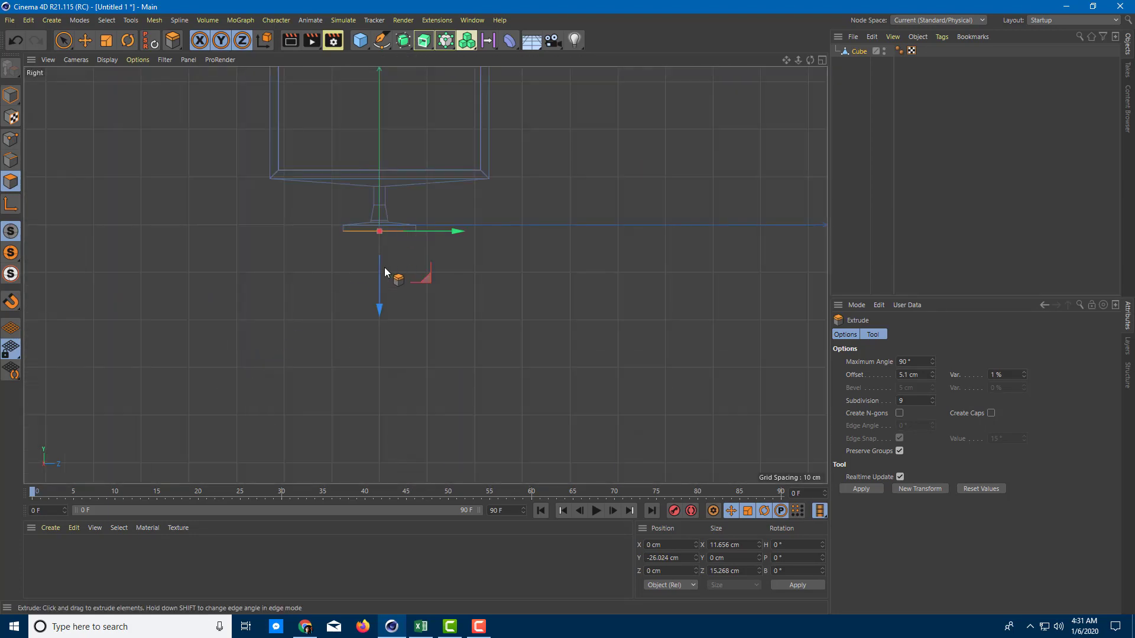
{"action": "right_click", "coordinate": [396, 143]}
{"action": "left_click", "coordinate": [392, 137]}
{"action": "middle_click_drag", "start_coordinate": [413, 132], "coordinate": [436, 266], "text": "alt"}
{"action": "left_click", "coordinate": [11, 95]}
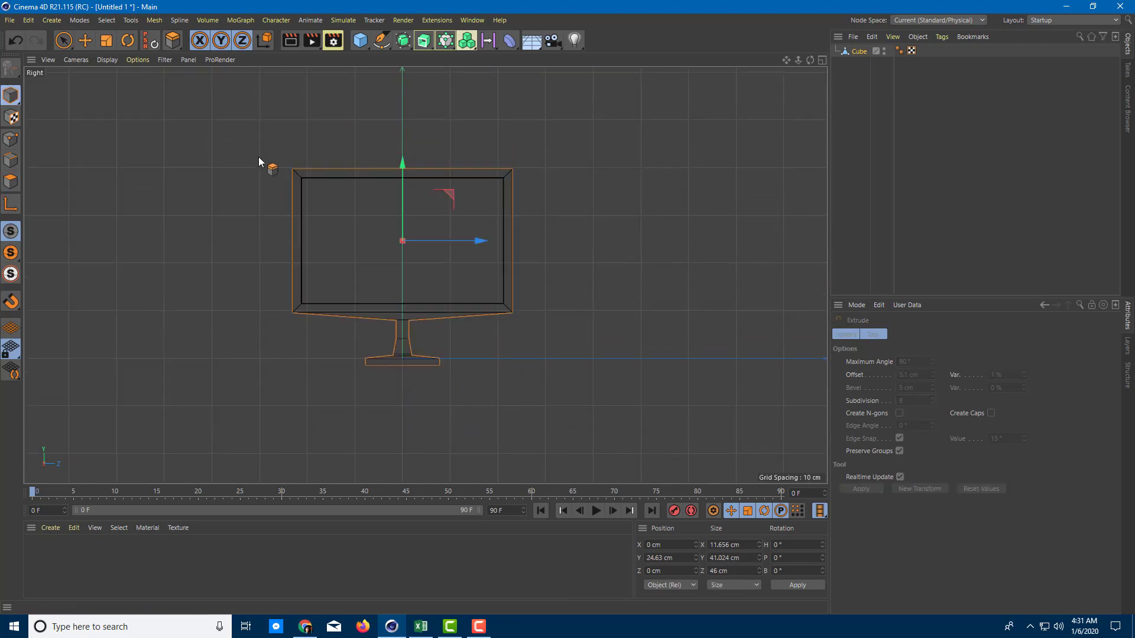
{"action": "left_click_drag", "start_coordinate": [405, 166], "coordinate": [406, 159]}
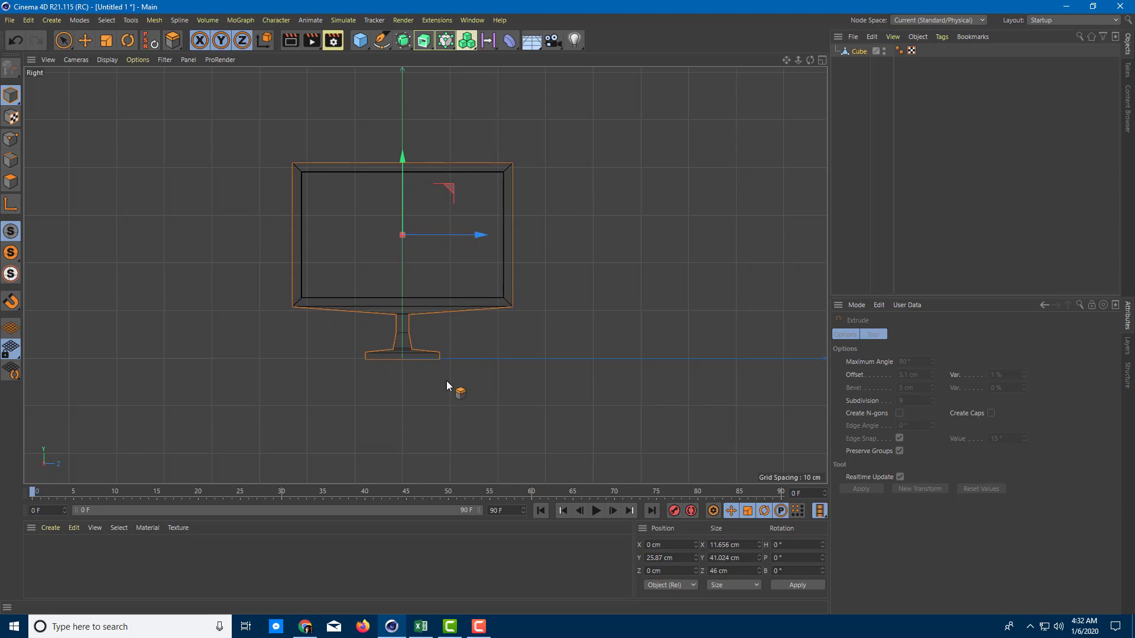
{"action": "middle_click", "coordinate": [477, 318]}
{"action": "middle_click", "coordinate": [296, 191]}
{"action": "left_click_drag", "start_coordinate": [479, 249], "coordinate": [431, 288], "text": "alt"}
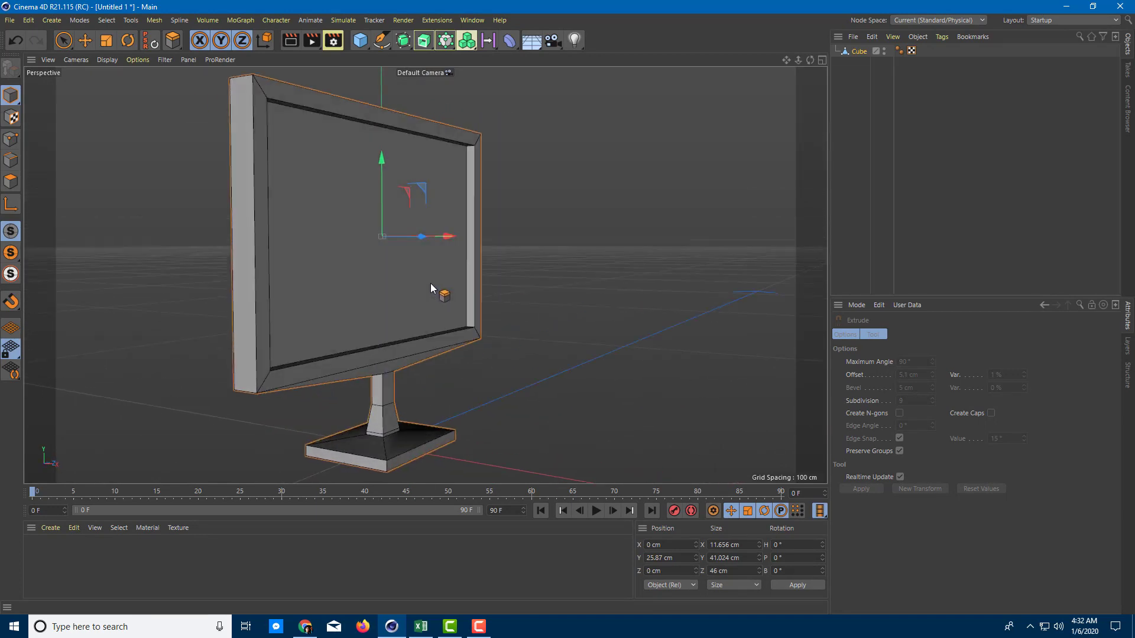